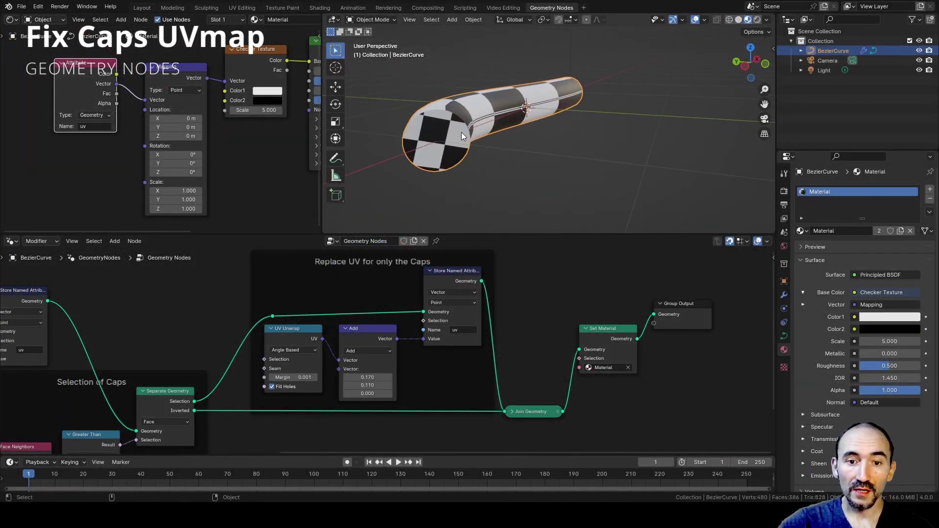
pyautogui.keyDown('shift'); pyautogui.moveTo(367, 377); pyautogui.dragTo(401, 385); pyautogui.keyUp('shift')
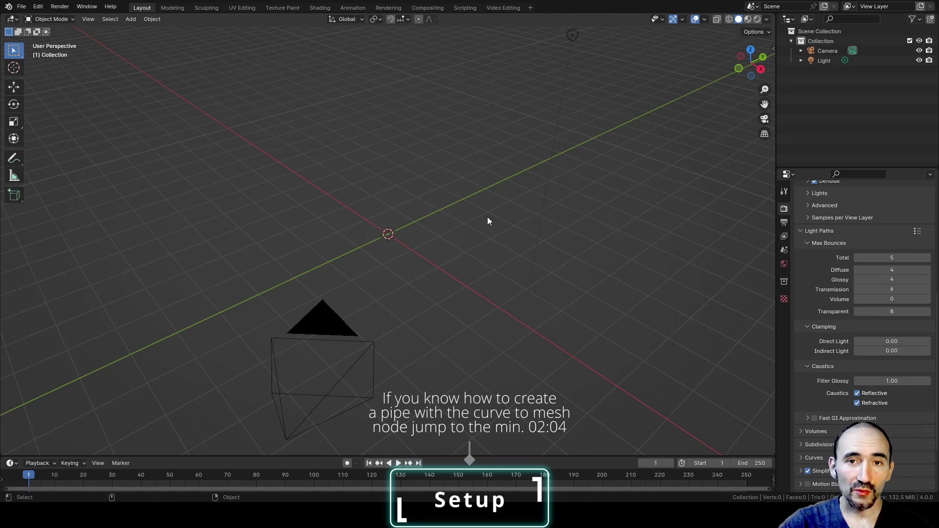
# Step: Add a Bezier curve to the empty scene at the world origin
pyautogui.scroll(4, 409, 261)
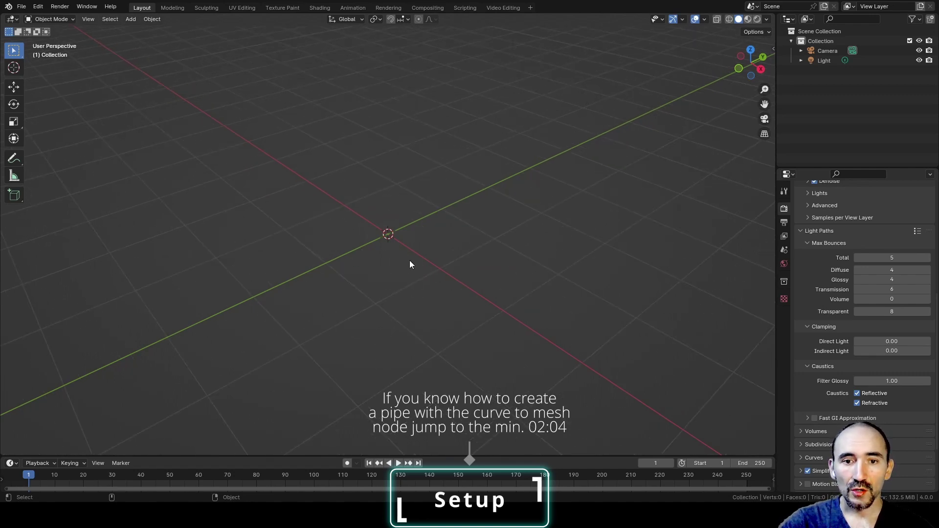
pyautogui.hotkey('shift', 'a')
pyautogui.moveTo(407, 113)
pyautogui.click(469, 110)
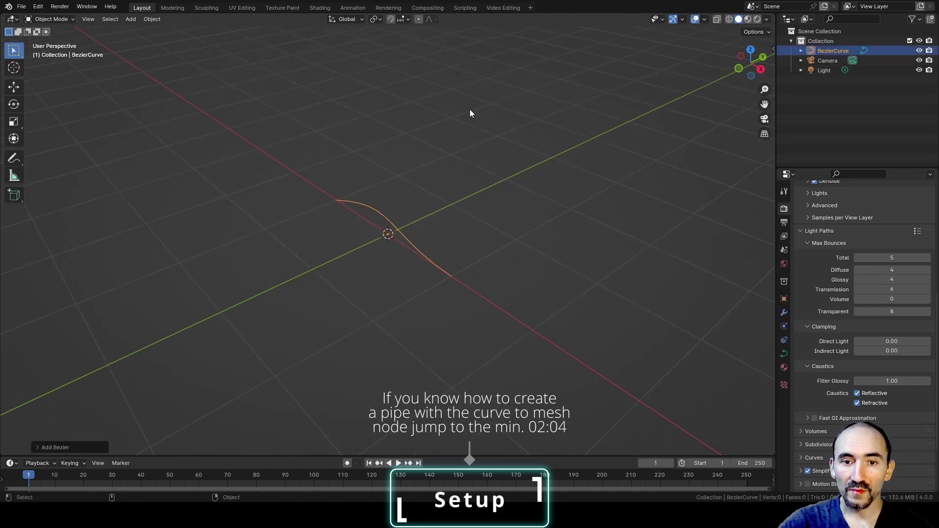
pyautogui.scroll(5, 473, 147)
# Step: Add a Geometry Nodes workspace and create a new geometry node tree for the Bezier curve
pyautogui.click(530, 8)
pyautogui.moveTo(529, 24)
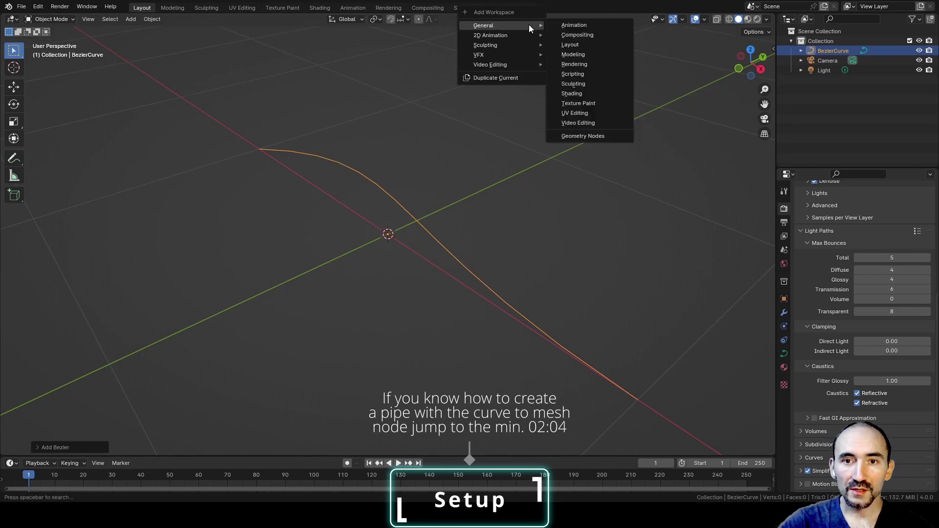
pyautogui.click(592, 129)
pyautogui.click(386, 242)
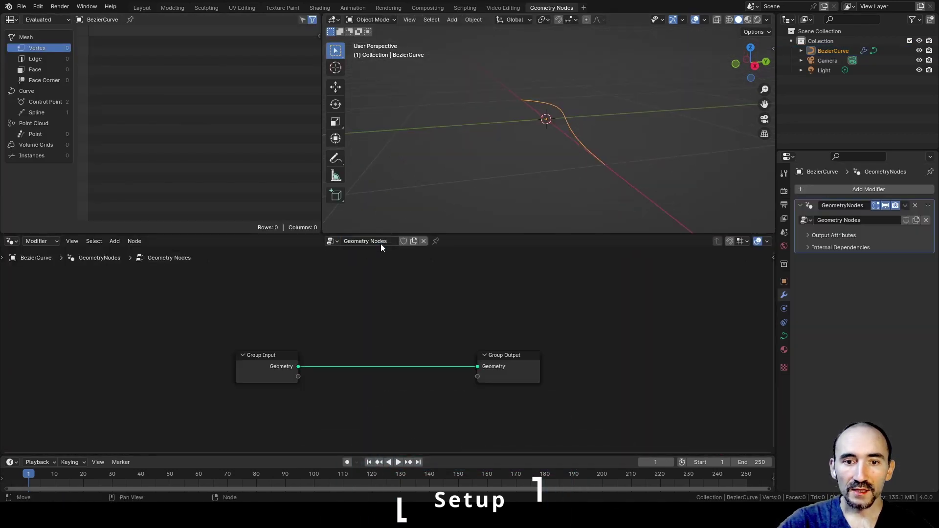
# Step: Move the Group Output node well away from Group Input to make room for new nodes
pyautogui.moveTo(382, 325); pyautogui.dragTo(280, 274, button='middle')
pyautogui.scroll(1, 425, 318)
pyautogui.moveTo(427, 310); pyautogui.dragTo(697, 306)
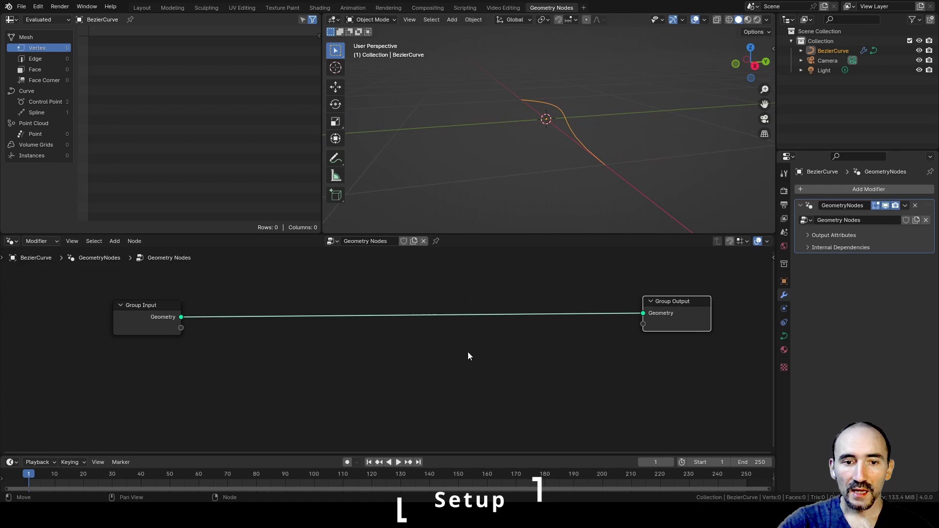
# Step: Insert a Curve to Mesh node on the link between Group Input and Group Output
pyautogui.moveTo(468, 352); pyautogui.dragTo(376, 329, button='middle')
pyautogui.scroll(-3, 372, 334)
pyautogui.press('F3')
pyautogui.write('cur')
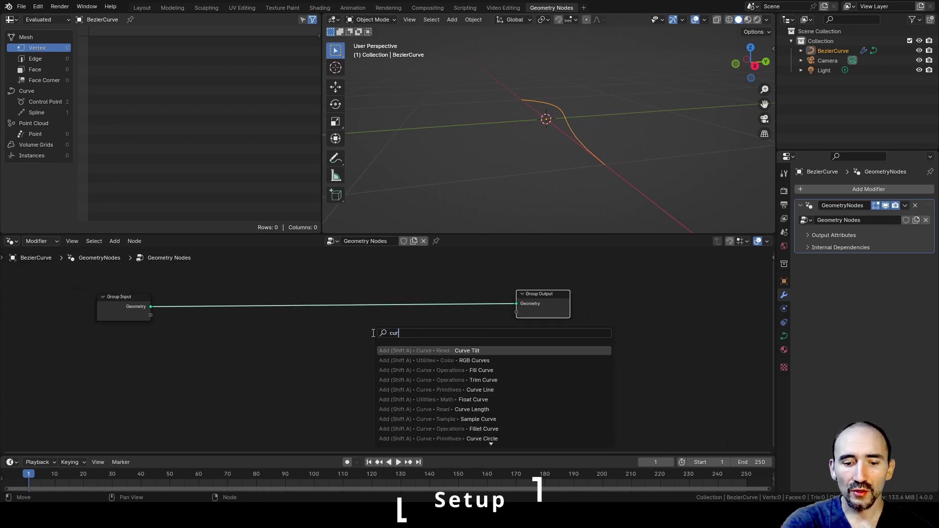
pyautogui.write('ve to mesh')
pyautogui.press('Return')
pyautogui.click(238, 282)
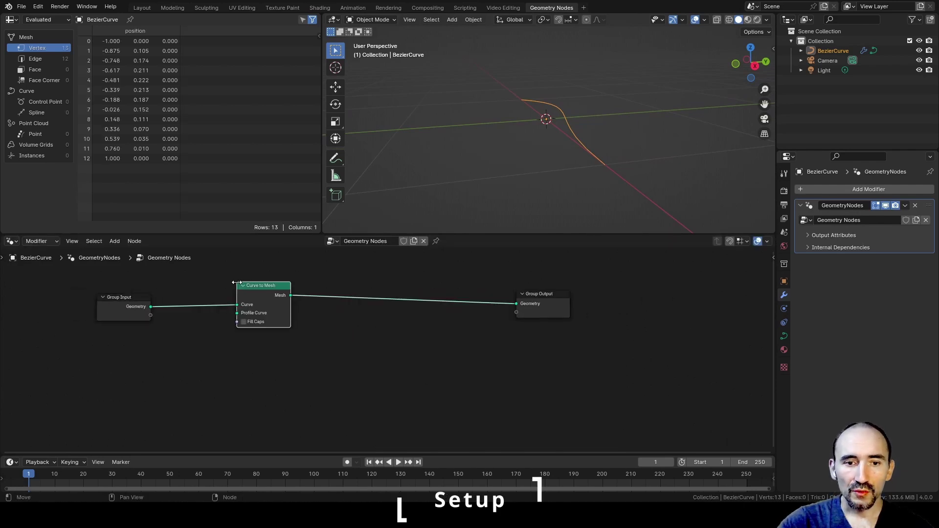
# Step: Add a Curve Circle node and connect its Curve output to Curve to Mesh's Profile Curve
pyautogui.press('F3')
pyautogui.write('circl')
pyautogui.press('Return')
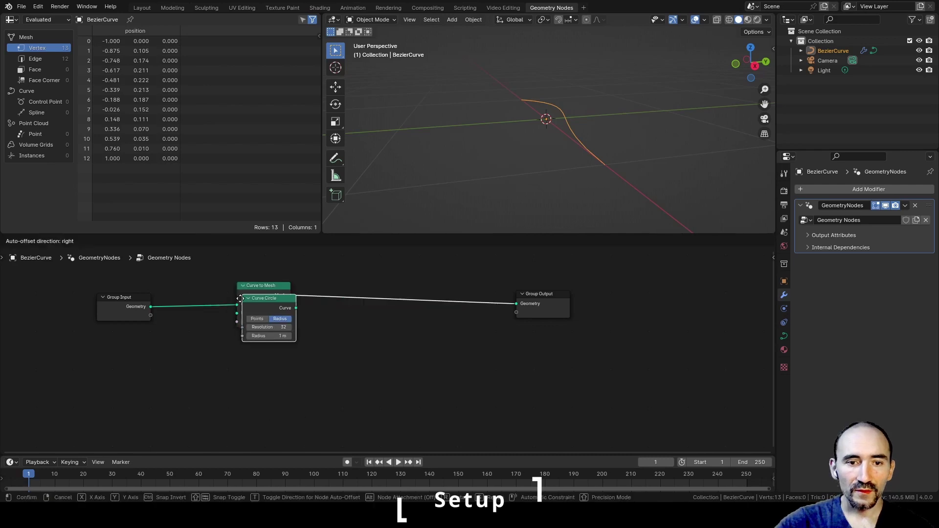
pyautogui.click(168, 325)
pyautogui.scroll(2, 233, 344)
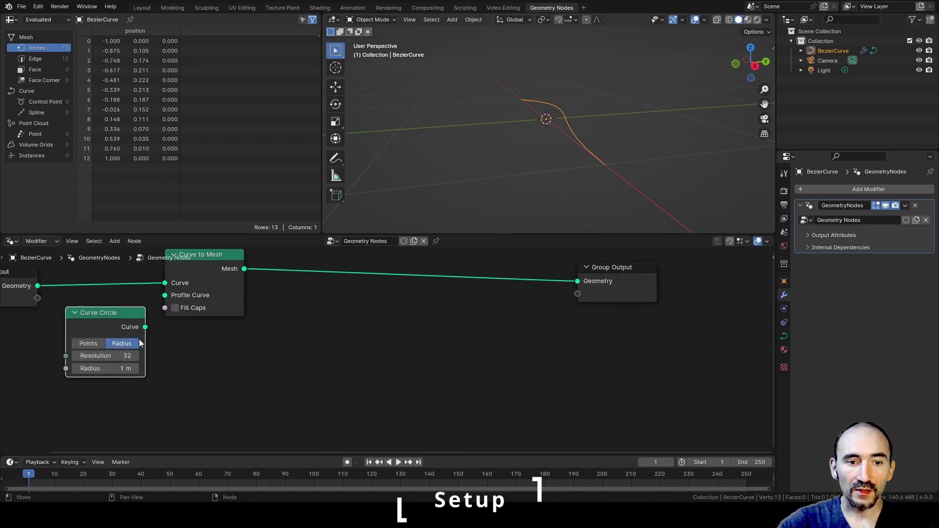
pyautogui.moveTo(151, 323); pyautogui.dragTo(165, 295)
# Step: Enable Fill Caps on Curve to Mesh and set the Curve Circle's radius to 0.16 m
pyautogui.click(175, 308)
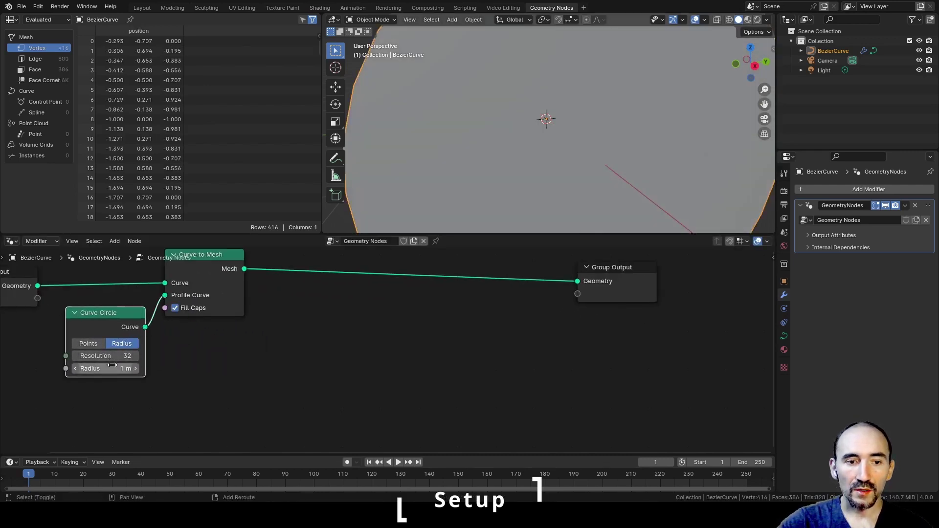
pyautogui.moveTo(113, 366); pyautogui.dragTo(73, 366)
pyautogui.moveTo(587, 161); pyautogui.dragTo(488, 177, button='middle')
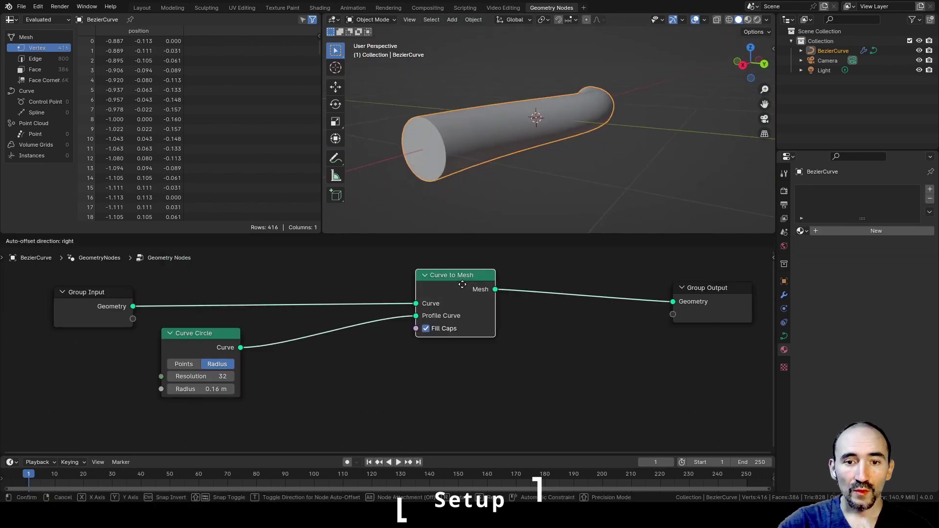
# Step: Add a Spline Parameter node near Group Input, moving Curve to Mesh and Curve Circle to make room
pyautogui.moveTo(463, 284); pyautogui.dragTo(500, 283)
pyautogui.scroll(-3, 490, 306)
pyautogui.moveTo(454, 363); pyautogui.dragTo(295, 354, button='middle')
pyautogui.click(294, 367)
pyautogui.press('F3')
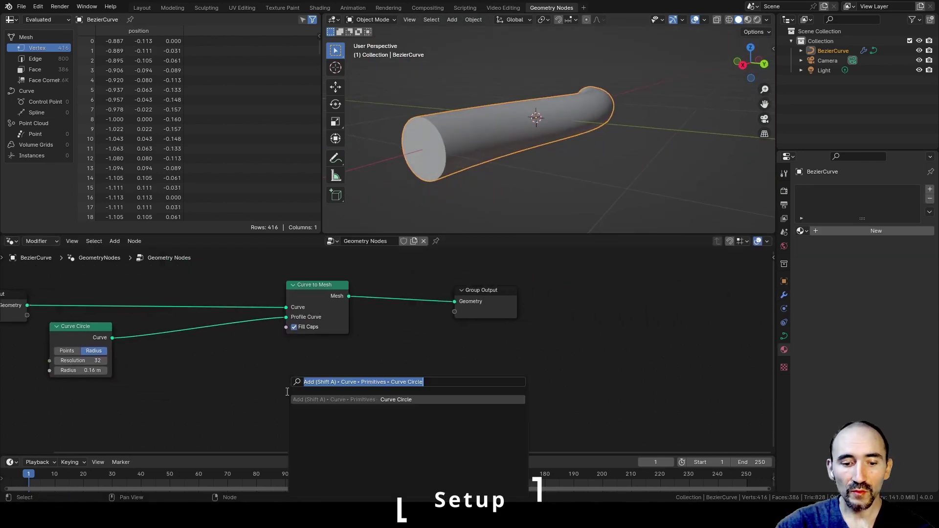
pyautogui.write('spline para')
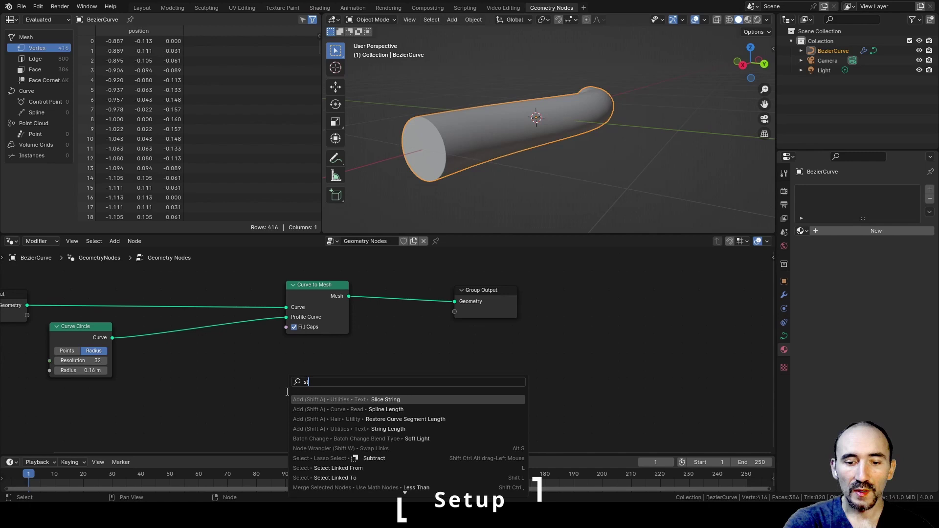
pyautogui.press('Return')
pyautogui.click(108, 316)
pyautogui.moveTo(106, 327); pyautogui.dragTo(164, 380)
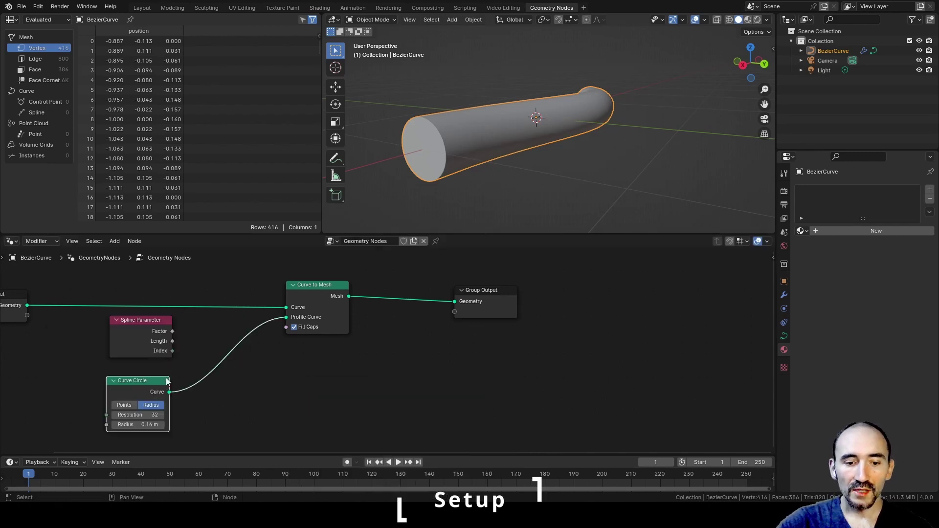
# Step: Insert a Capture Attribute node between Group Input and Curve to Mesh's Curve input, and space out the surrounding nodes
pyautogui.press('F3')
pyautogui.write('capt')
pyautogui.press('Return')
pyautogui.click(191, 285)
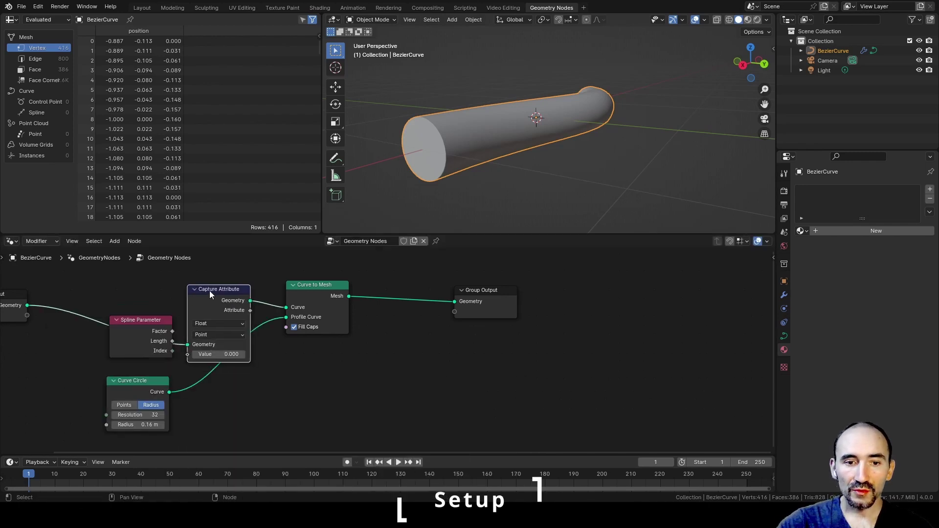
pyautogui.moveTo(210, 292); pyautogui.dragTo(217, 281)
pyautogui.moveTo(304, 296); pyautogui.dragTo(313, 335)
pyautogui.moveTo(130, 342); pyautogui.dragTo(122, 363)
pyautogui.moveTo(133, 385); pyautogui.dragTo(130, 401)
# Step: Duplicate the Capture Attribute node onto the Curve Circle link and feed Spline Parameter's Factor into both Capture Attribute values
pyautogui.click(224, 286)
pyautogui.hotkey('shift', 'd')
pyautogui.click(231, 369)
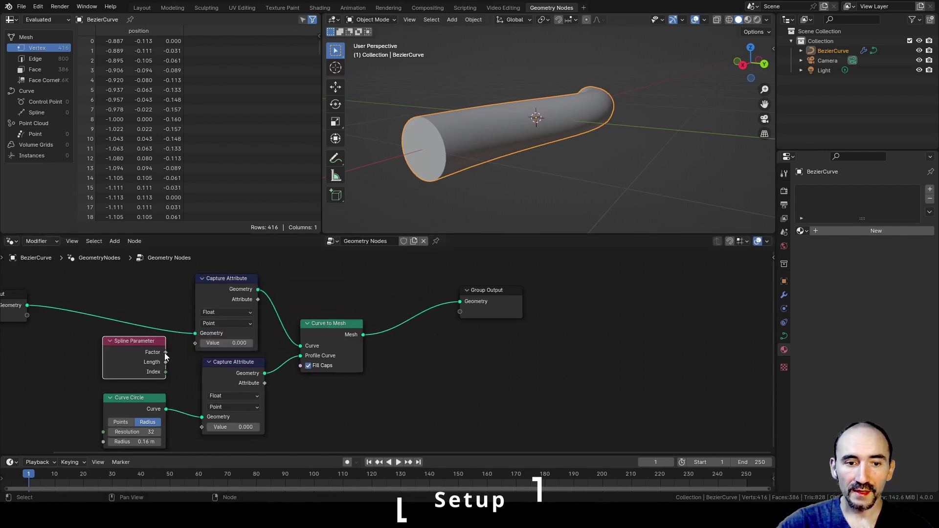
pyautogui.moveTo(165, 352); pyautogui.dragTo(204, 425)
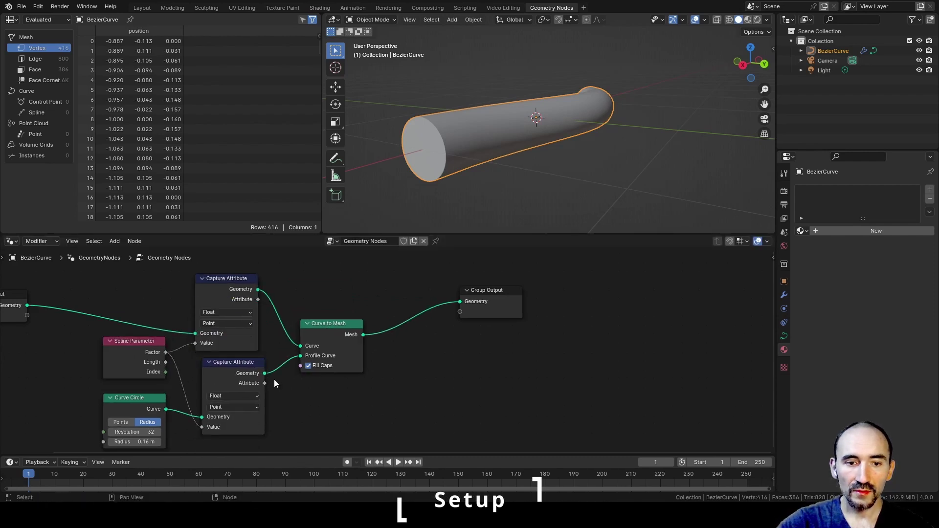
# Step: Add a Combine XYZ node with the main curve's captured attribute in X and the circle's in Y
pyautogui.moveTo(258, 299); pyautogui.dragTo(317, 400)
pyautogui.write('co')
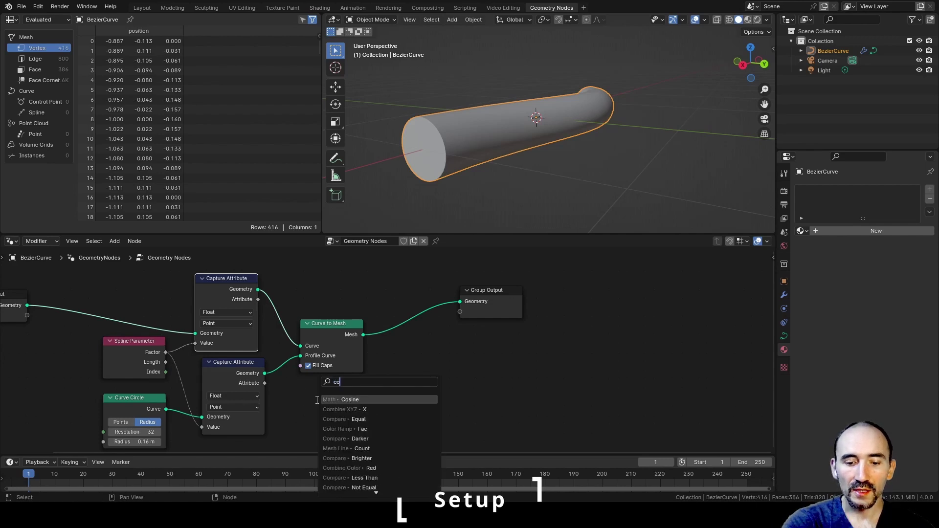
pyautogui.write('mbin')
pyautogui.click(317, 400)
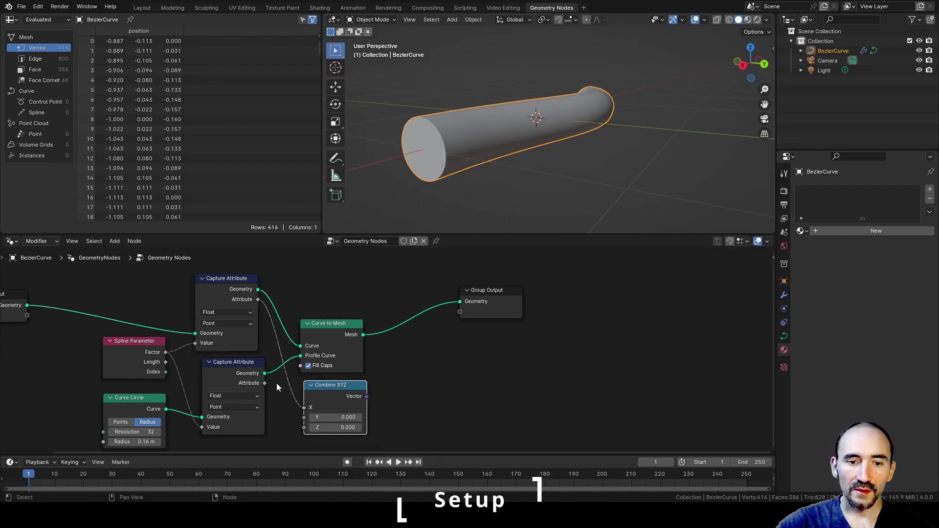
pyautogui.moveTo(265, 383); pyautogui.dragTo(269, 390)
pyautogui.moveTo(307, 419); pyautogui.dragTo(305, 418)
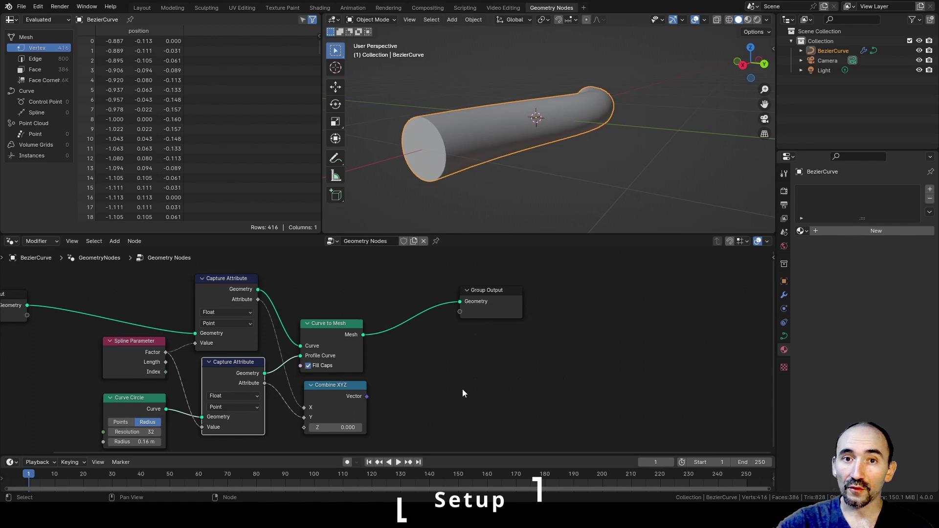
# Step: Add a Store Named Attribute node fed by Curve to Mesh's Mesh output and set its data type to Vector
pyautogui.moveTo(463, 390); pyautogui.dragTo(383, 369, button='middle')
pyautogui.moveTo(427, 285); pyautogui.dragTo(666, 320)
pyautogui.moveTo(288, 378); pyautogui.dragTo(275, 377)
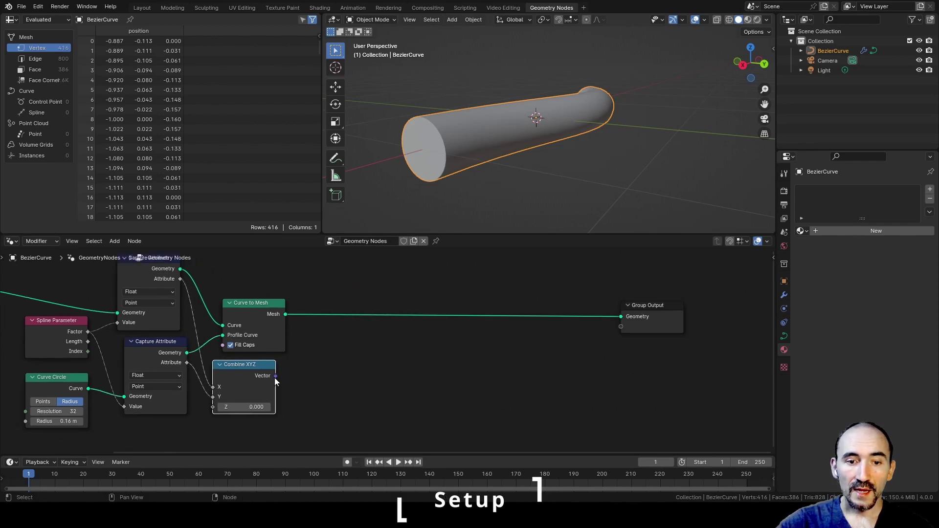
pyautogui.moveTo(284, 314); pyautogui.dragTo(376, 336)
pyautogui.write('store')
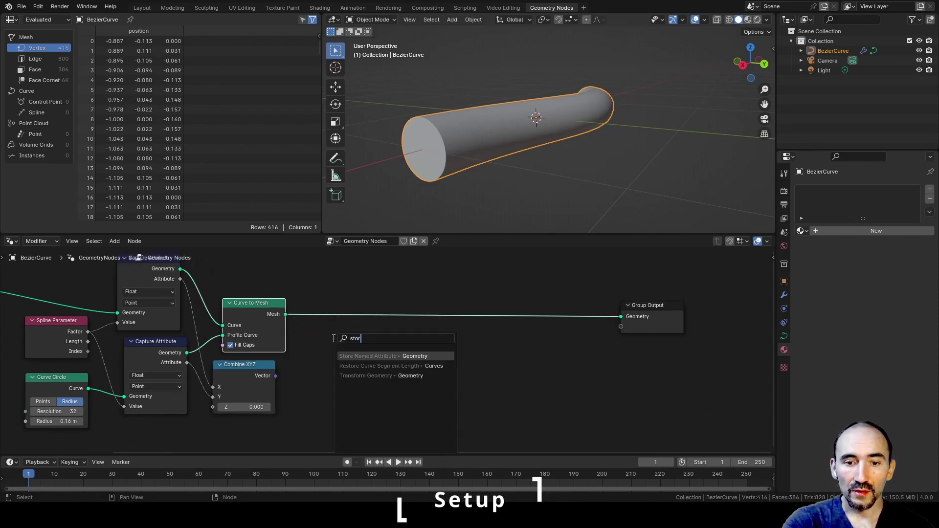
pyautogui.press('Return')
pyautogui.click(416, 315)
pyautogui.click(414, 357)
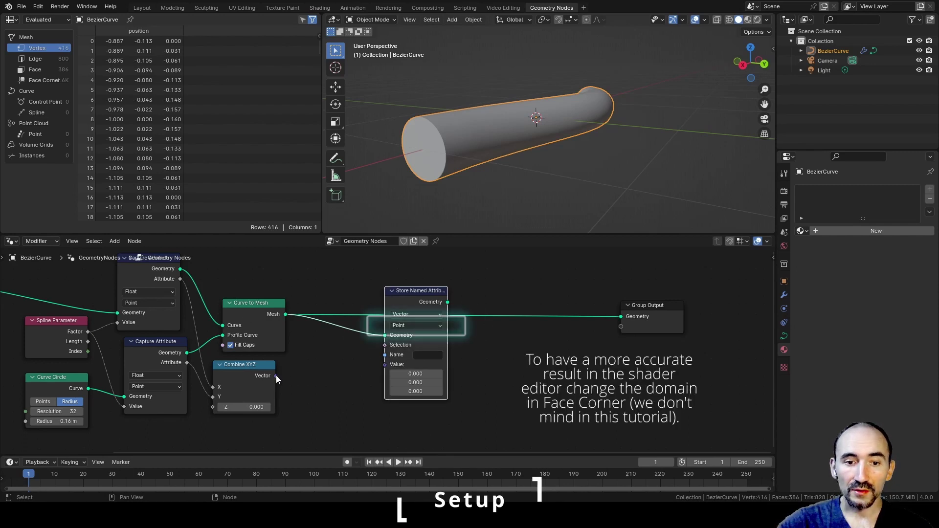
# Step: Store the Combine XYZ vector under the attribute name uv and connect Store Named Attribute's geometry to Group Output
pyautogui.moveTo(276, 376); pyautogui.dragTo(386, 365)
pyautogui.click(429, 355)
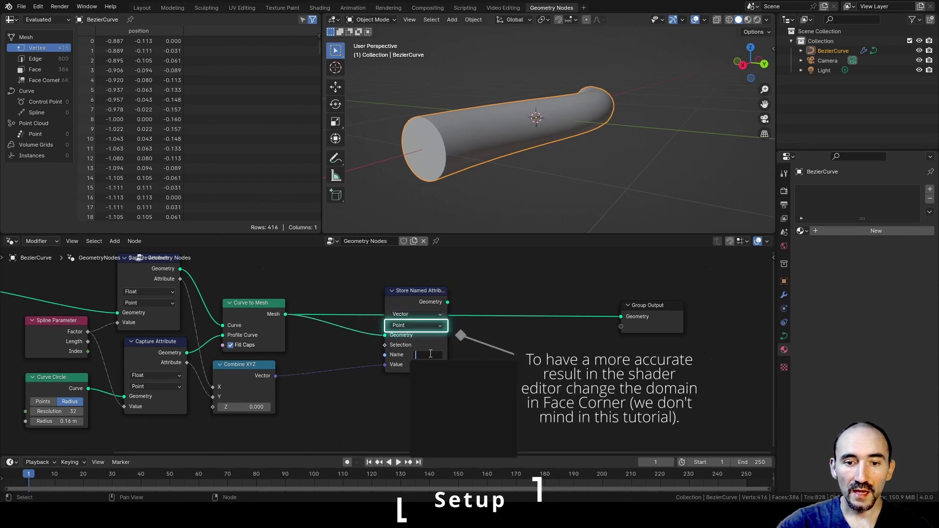
pyautogui.write('u')
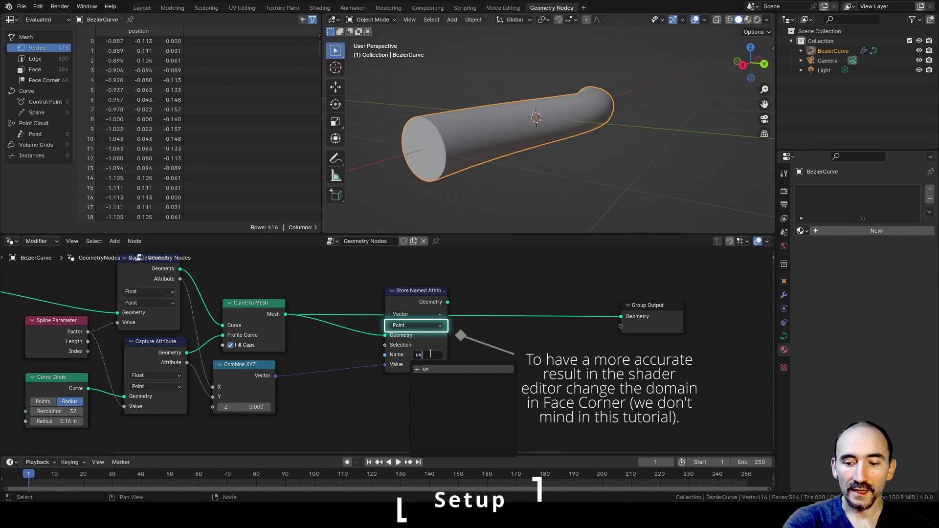
pyautogui.write('v')
pyautogui.press('Return')
pyautogui.moveTo(447, 302); pyautogui.dragTo(618, 315)
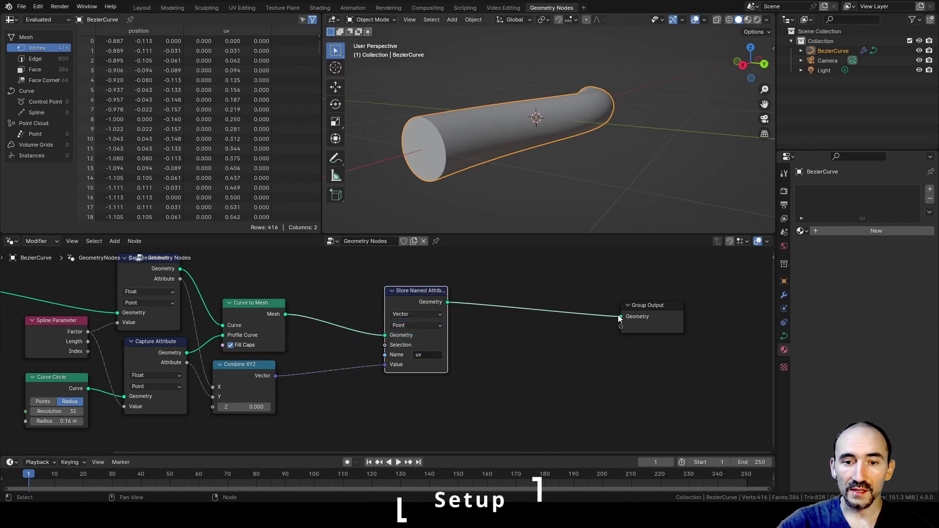
pyautogui.moveTo(416, 295); pyautogui.dragTo(337, 300)
# Step: Create a new material with a Checker Texture as its Base Color and switch the viewport to Material Preview shading
pyautogui.click(836, 231)
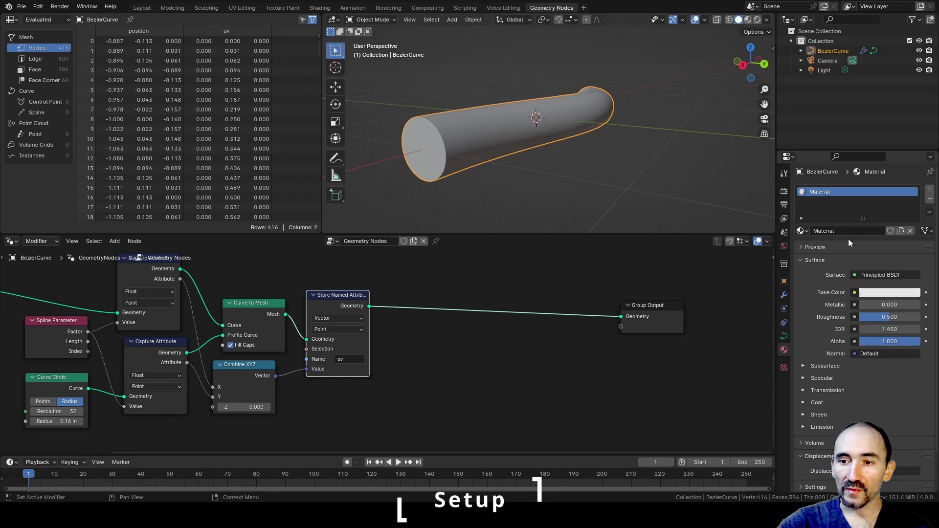
pyautogui.click(855, 292)
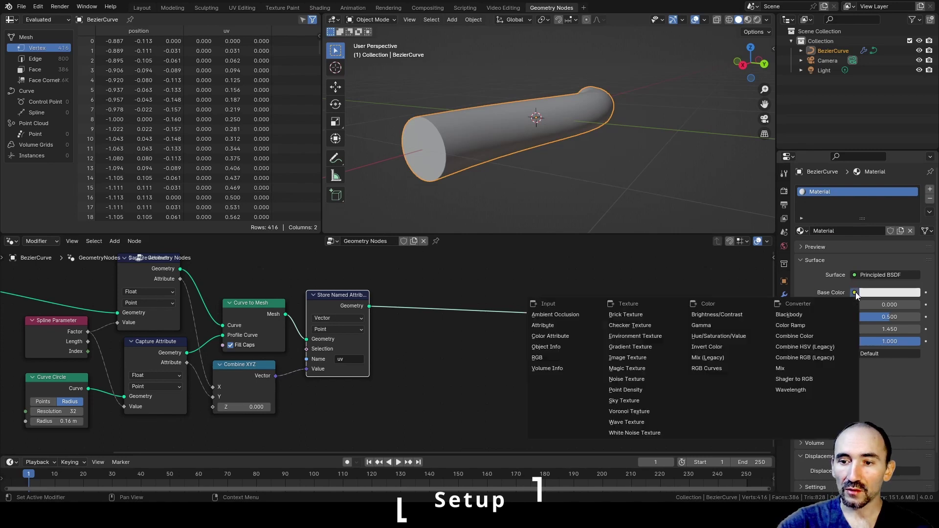
pyautogui.click(633, 328)
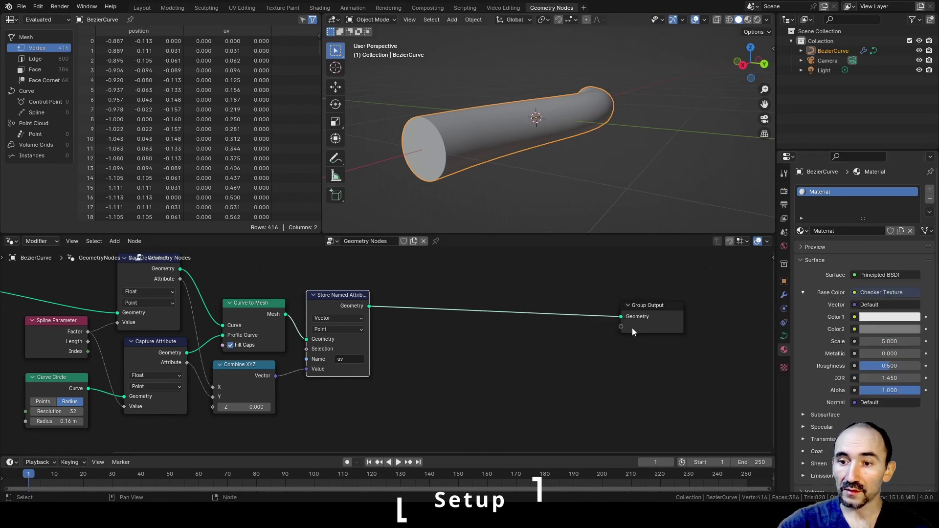
pyautogui.click(749, 19)
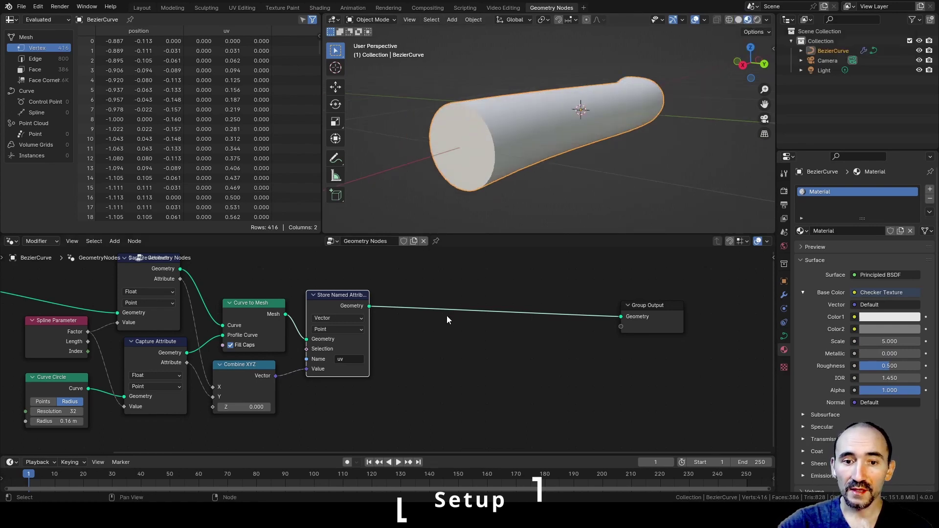
# Step: Insert a Set Material node after Store Named Attribute and assign the material named Material to it
pyautogui.press('F3')
pyautogui.write('set ma')
pyautogui.press('Return')
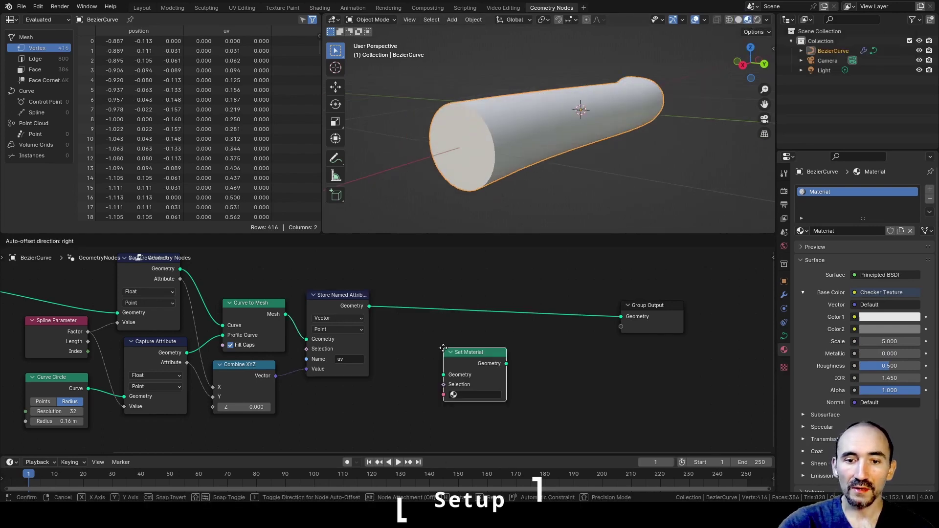
pyautogui.click(411, 300)
pyautogui.click(438, 339)
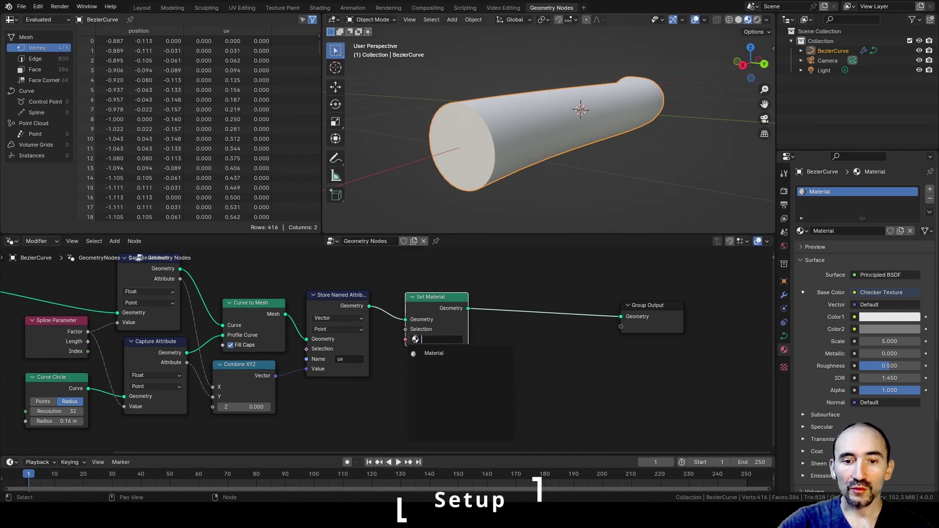
pyautogui.click(434, 354)
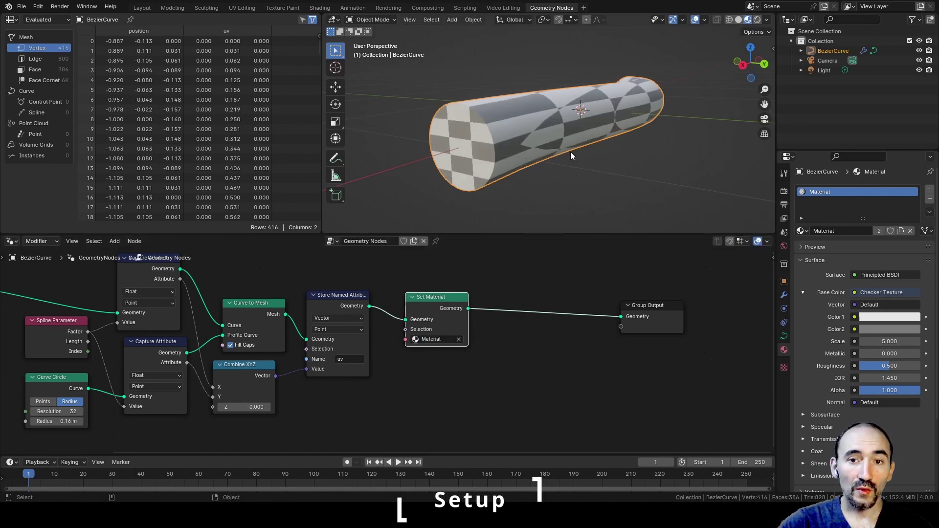
pyautogui.scroll(2, 570, 152)
pyautogui.moveTo(677, 204); pyautogui.dragTo(440, 219, button='middle')
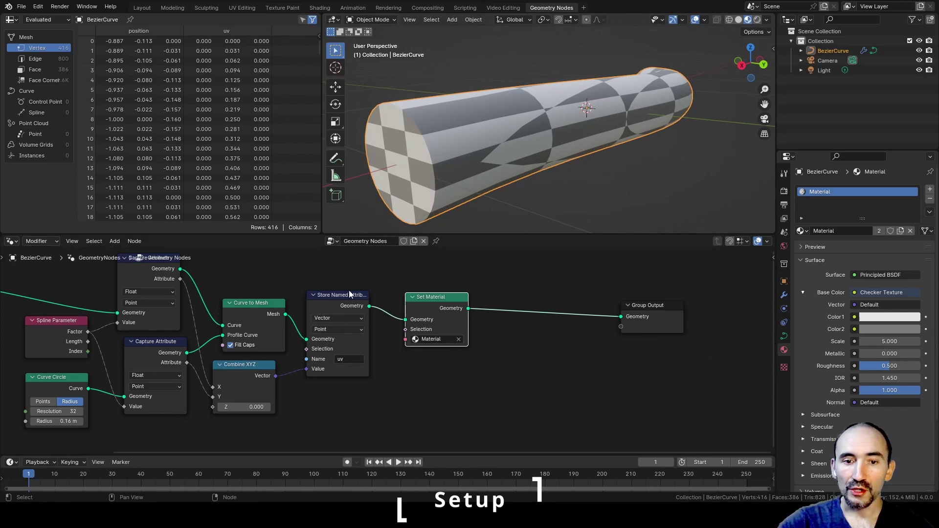
# Step: Switch the Spreadsheet area to the Shader Editor and hide its sidebar
pyautogui.click(11, 19)
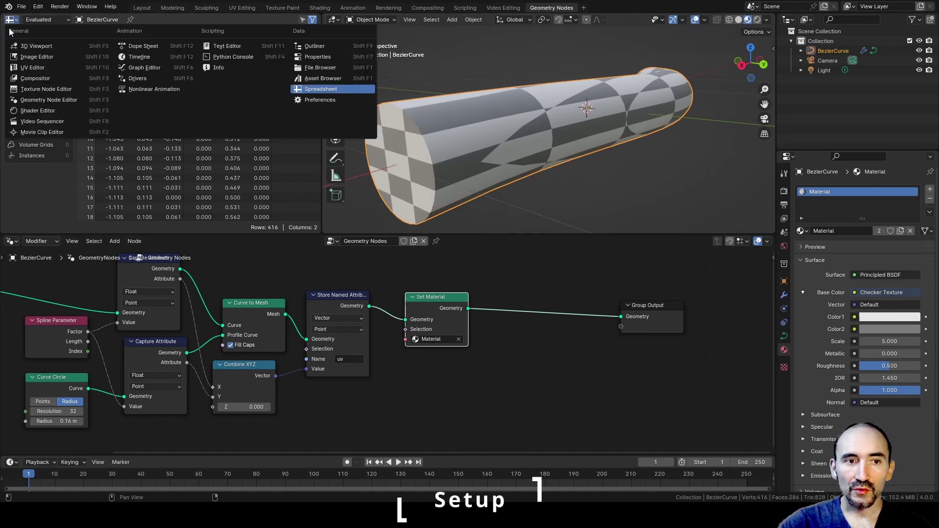
pyautogui.click(28, 111)
pyautogui.press('Home')
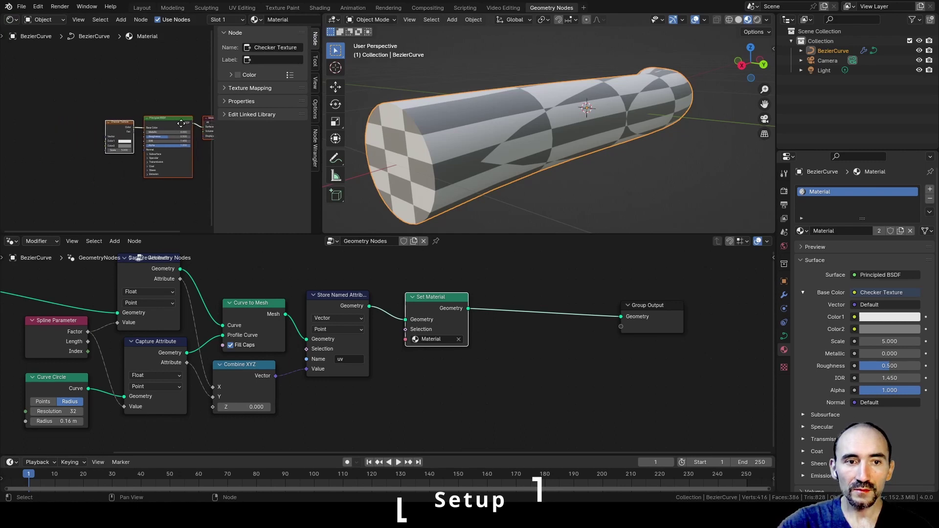
pyautogui.scroll(6, 137, 124)
pyautogui.press('n')
pyautogui.click(170, 118)
pyautogui.scroll(-4, 170, 117)
pyautogui.moveTo(120, 117); pyautogui.dragTo(192, 114, button='middle')
pyautogui.scroll(-2, 152, 127)
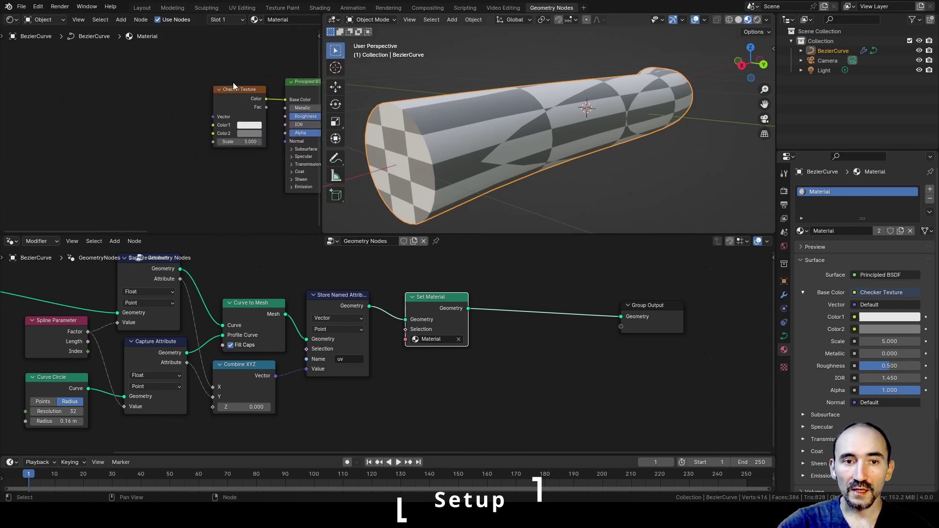
pyautogui.scroll(1, 218, 113)
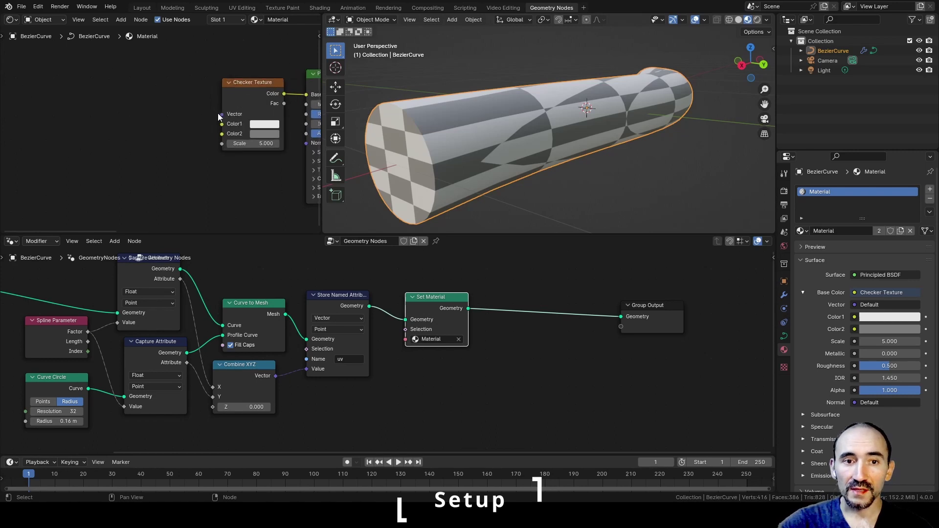
# Step: Add linked Texture Coordinate and Mapping nodes to the Checker Texture's Vector input
pyautogui.click(255, 94)
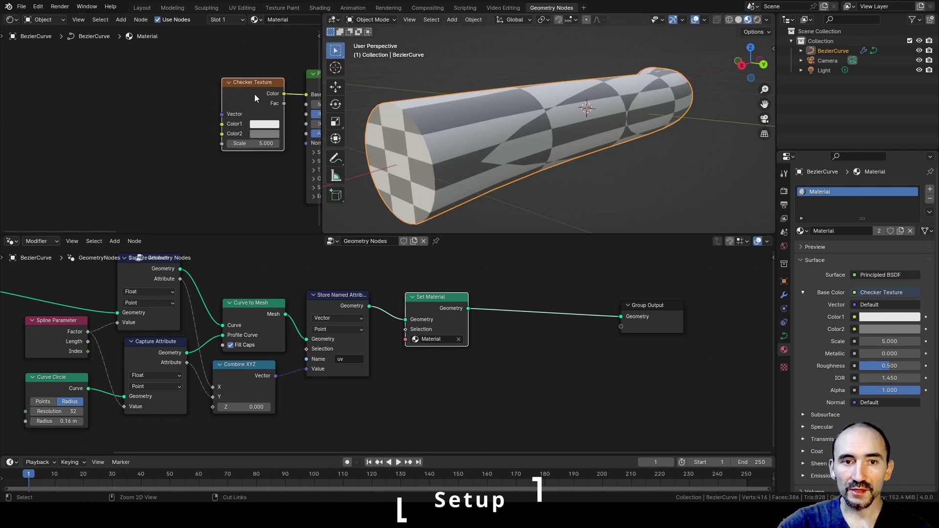
pyautogui.hotkey('ctrl', 't')
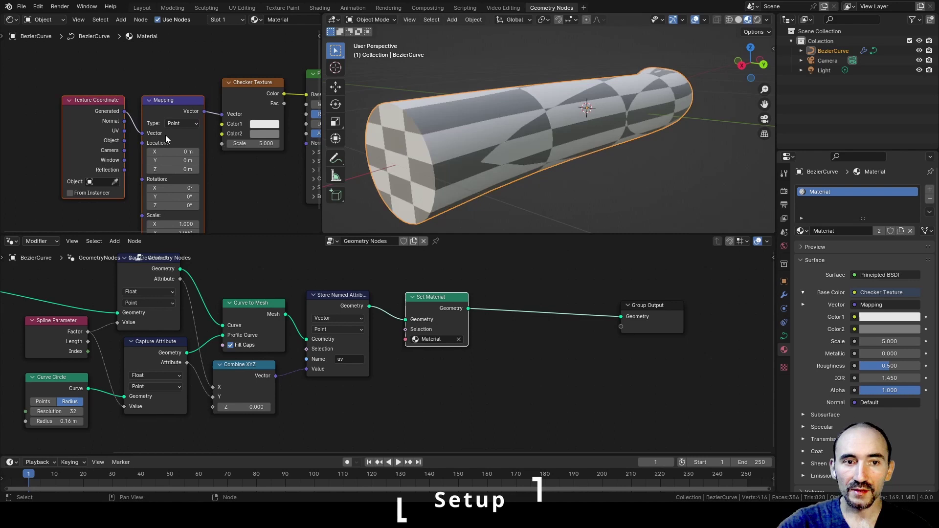
pyautogui.moveTo(137, 141); pyautogui.dragTo(140, 108, button='middle')
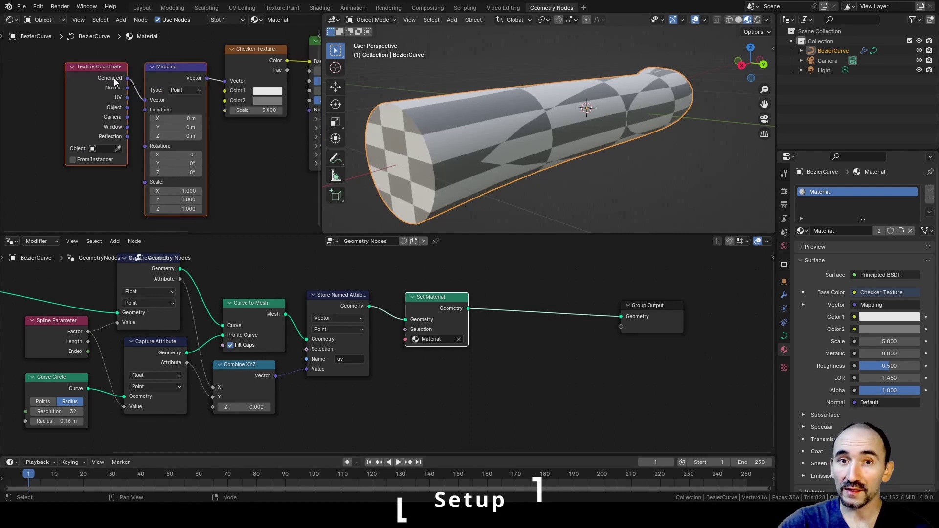
# Step: Add an Attribute node beneath the Texture Coordinate node and set its attribute name to uv
pyautogui.click(135, 100)
pyautogui.moveTo(101, 89); pyautogui.dragTo(81, 74)
pyautogui.press('F3')
pyautogui.write('attribute')
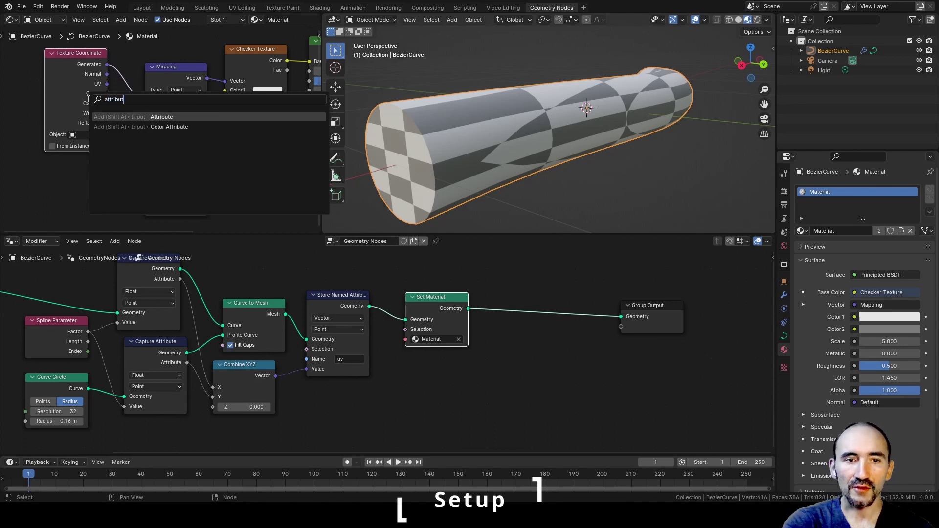
pyautogui.press('Return')
pyautogui.click(87, 225)
pyautogui.click(88, 224)
pyautogui.write('uv')
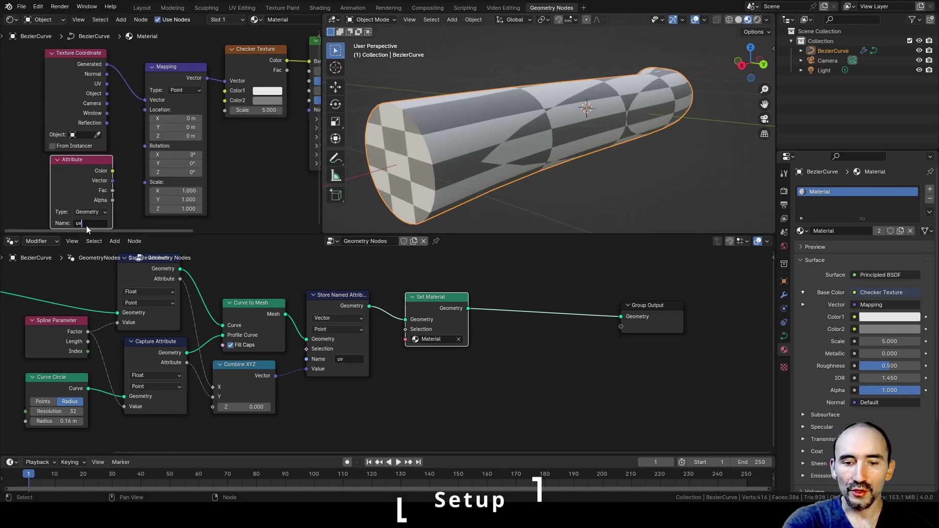
pyautogui.press('Return')
# Step: Connect the Attribute node's Vector output to Mapping's Vector input, delete Texture Coordinate and move Attribute into its place
pyautogui.moveTo(113, 180); pyautogui.dragTo(145, 100)
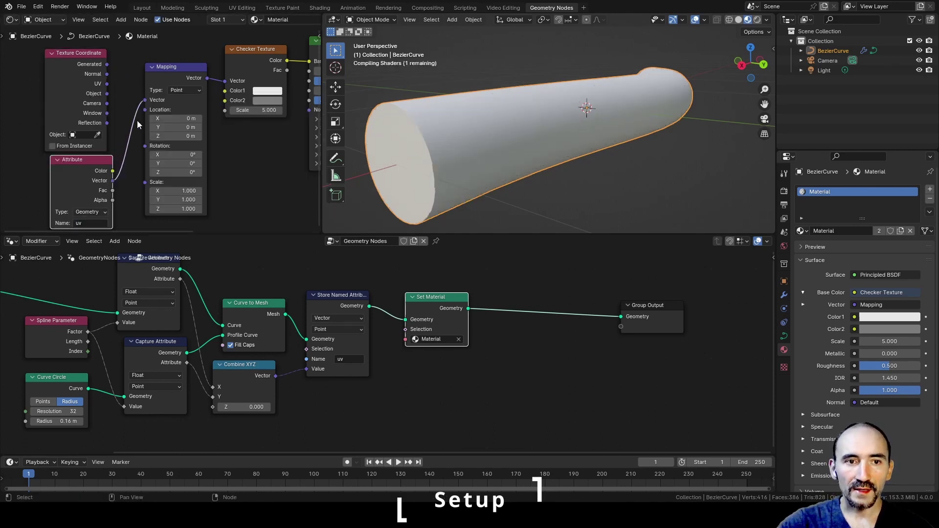
pyautogui.click(85, 92)
pyautogui.press('x')
pyautogui.moveTo(81, 169); pyautogui.dragTo(87, 65)
# Step: Set the Checker Texture's Color2 to black and deselect the pipe
pyautogui.moveTo(605, 117)
pyautogui.mouseDown(button='middle')
pyautogui.moveTo(543, 61)
pyautogui.moveTo(600, 225)
pyautogui.moveTo(718, 31)
pyautogui.moveTo(761, 141)
pyautogui.moveTo(659, 161)
pyautogui.moveTo(609, 116)
pyautogui.moveTo(595, 117)
pyautogui.mouseUp(button='middle')
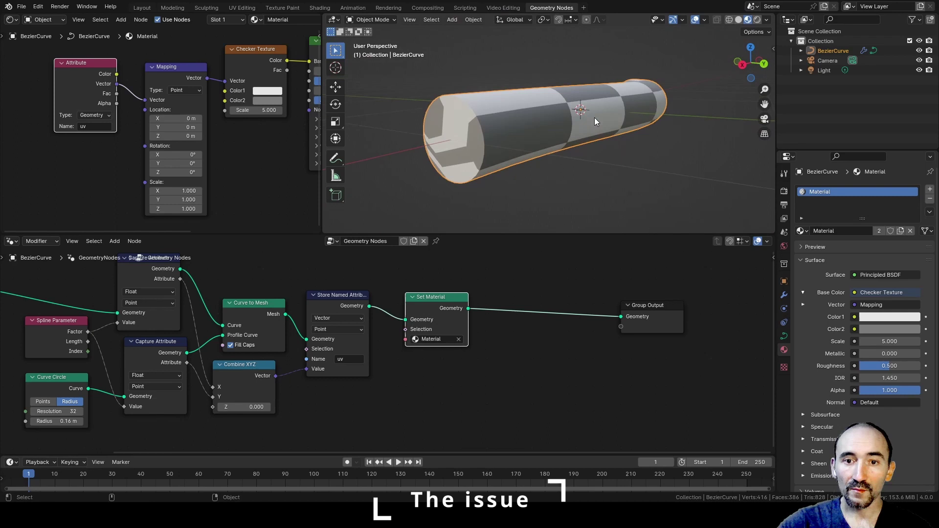
pyautogui.scroll(2, 510, 130)
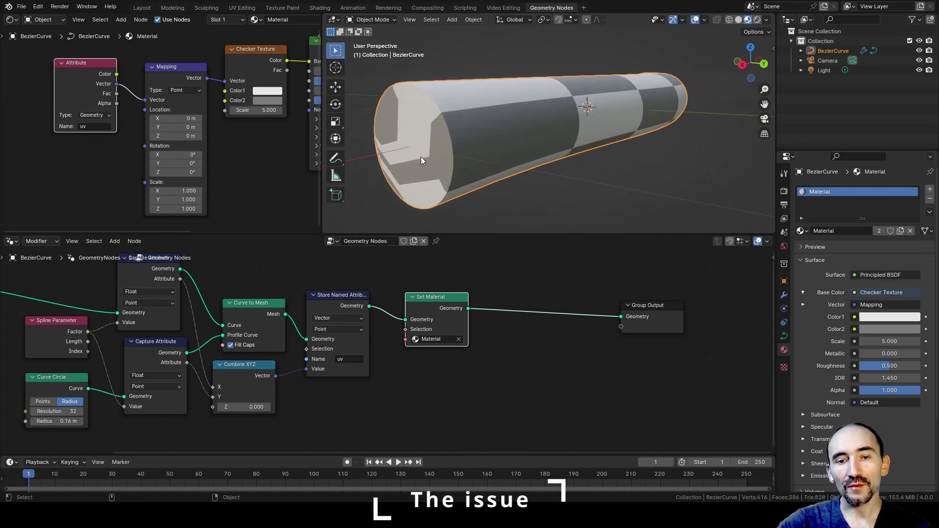
pyautogui.click(890, 328)
pyautogui.moveTo(913, 220); pyautogui.dragTo(916, 262)
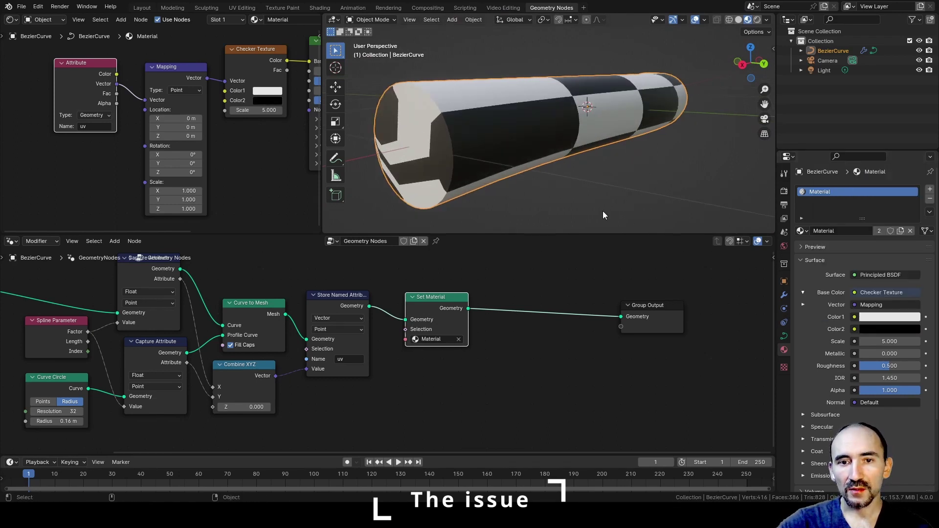
pyautogui.click(577, 198)
pyautogui.scroll(-2, 545, 179)
pyautogui.moveTo(544, 146); pyautogui.dragTo(598, 116, button='middle')
pyautogui.scroll(-3, 477, 351)
# Step: Move the Set Material and Group Output nodes along X to free space after Store Named Attribute
pyautogui.moveTo(477, 350); pyautogui.dragTo(352, 350, button='middle')
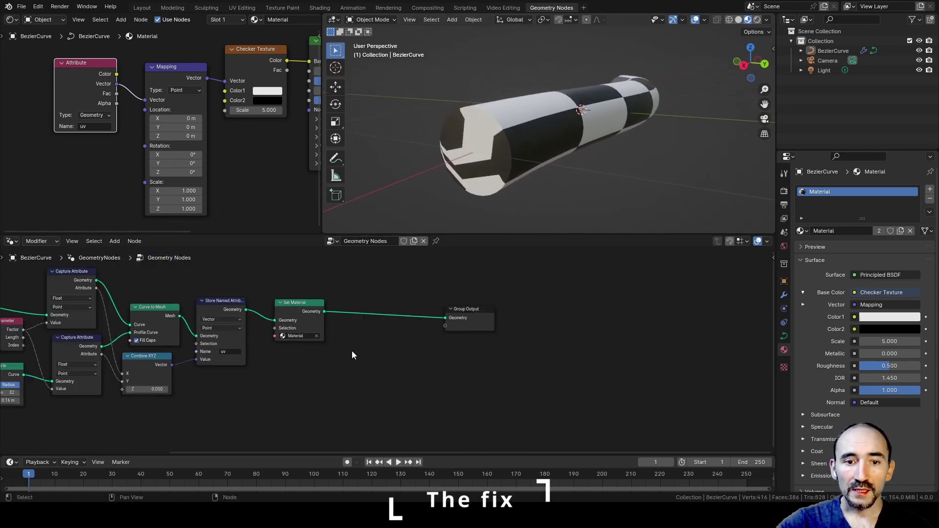
pyautogui.moveTo(298, 280); pyautogui.dragTo(449, 345)
pyautogui.press('g')
pyautogui.press('x')
pyautogui.click(654, 318)
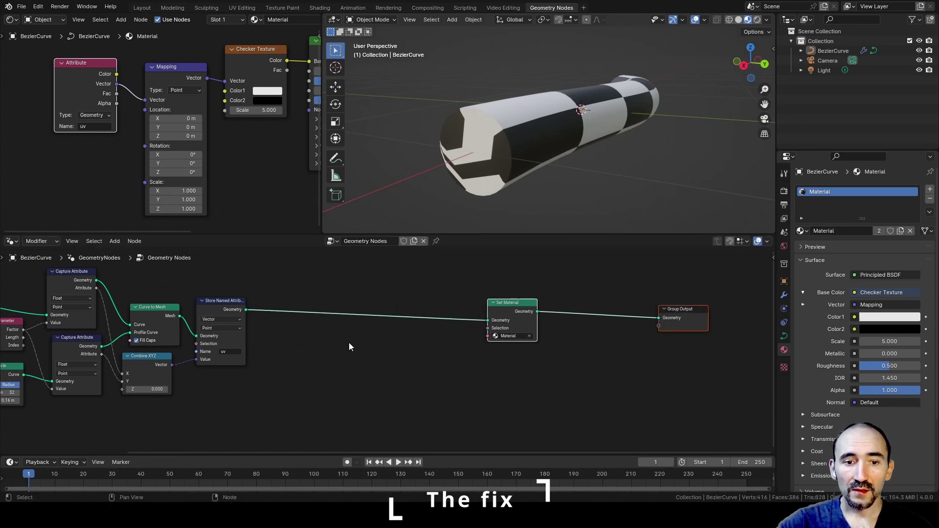
# Step: Add a Separate Geometry node fed by Store Named Attribute's Geometry output and set its domain to Face
pyautogui.moveTo(349, 342); pyautogui.dragTo(407, 337, button='middle')
pyautogui.hotkey('shift', 'z')
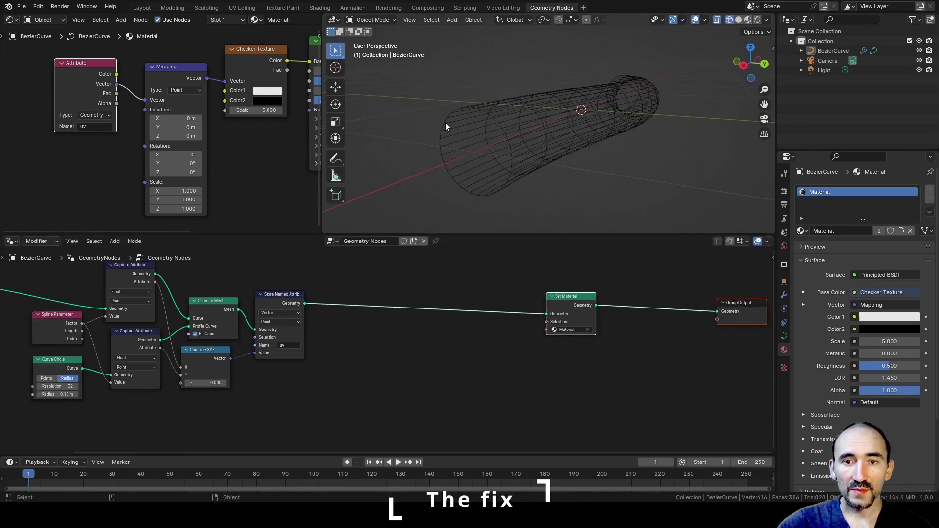
pyautogui.hotkey('shift', 'z')
pyautogui.scroll(1, 386, 353)
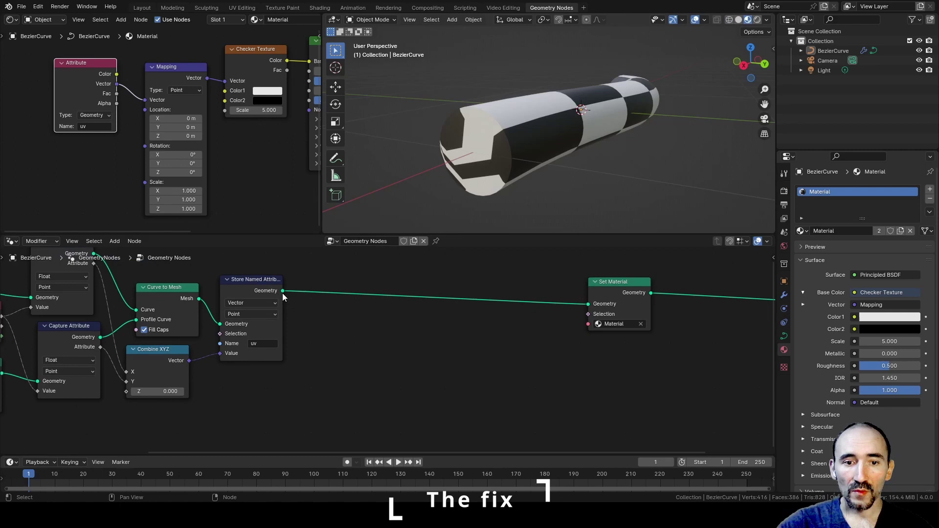
pyautogui.moveTo(283, 291); pyautogui.dragTo(353, 366)
pyautogui.write('separa')
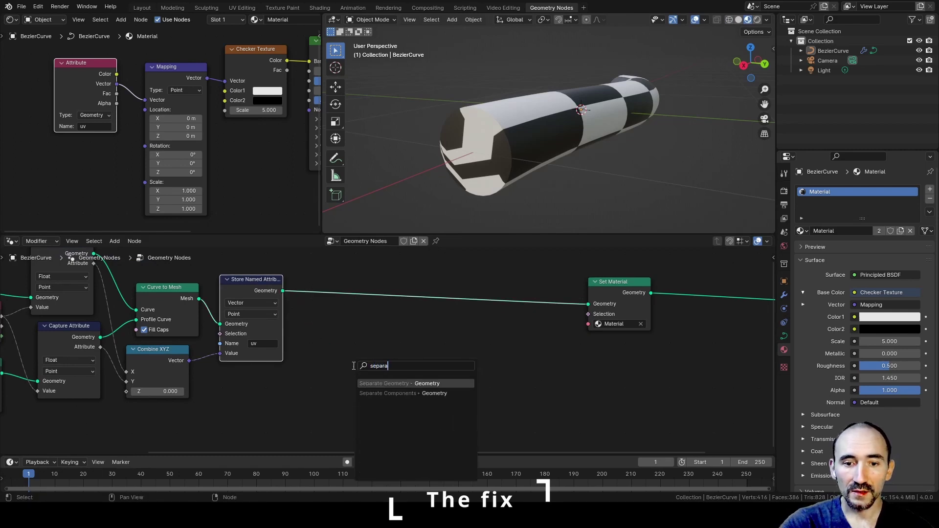
pyautogui.press('Return')
pyautogui.click(393, 370)
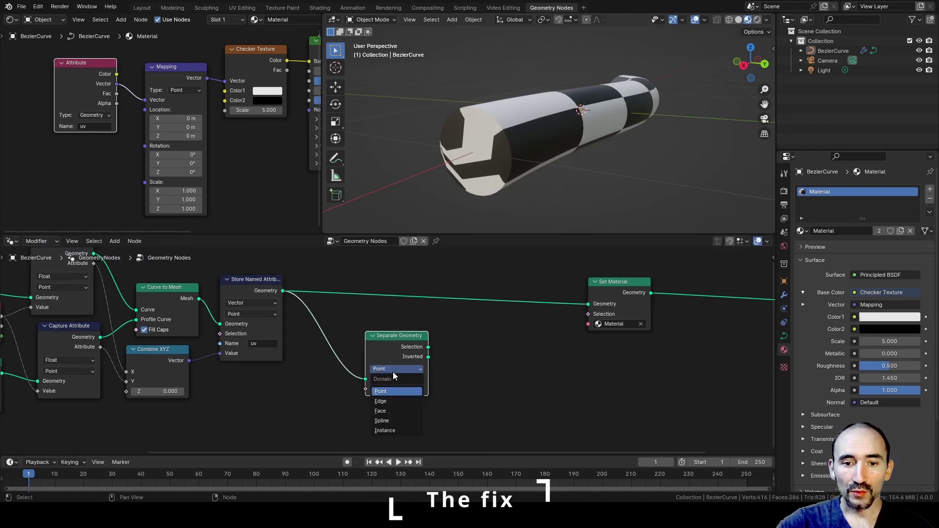
pyautogui.click(395, 411)
pyautogui.moveTo(383, 343); pyautogui.dragTo(420, 338)
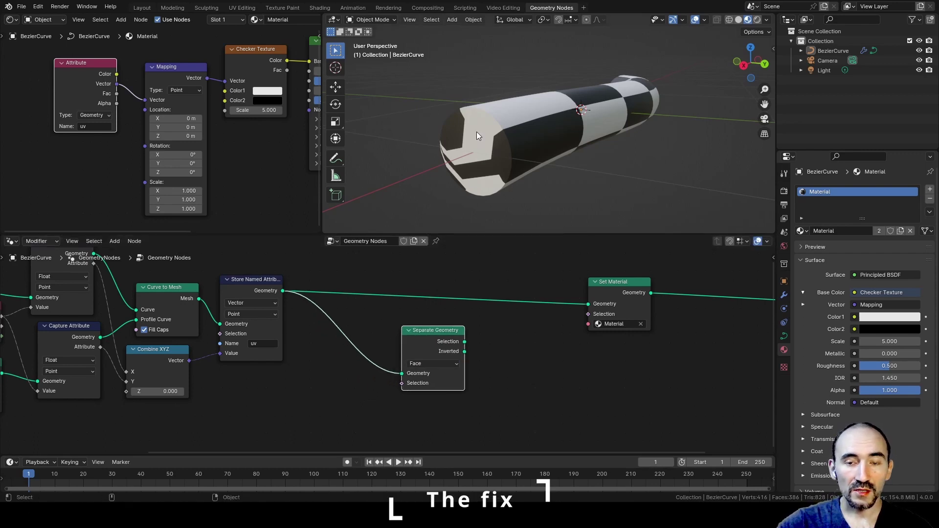
# Step: Select the pipe and examine its cap faces and side faces in wireframe shading
pyautogui.click(353, 400)
pyautogui.hotkey('shift', 'z')
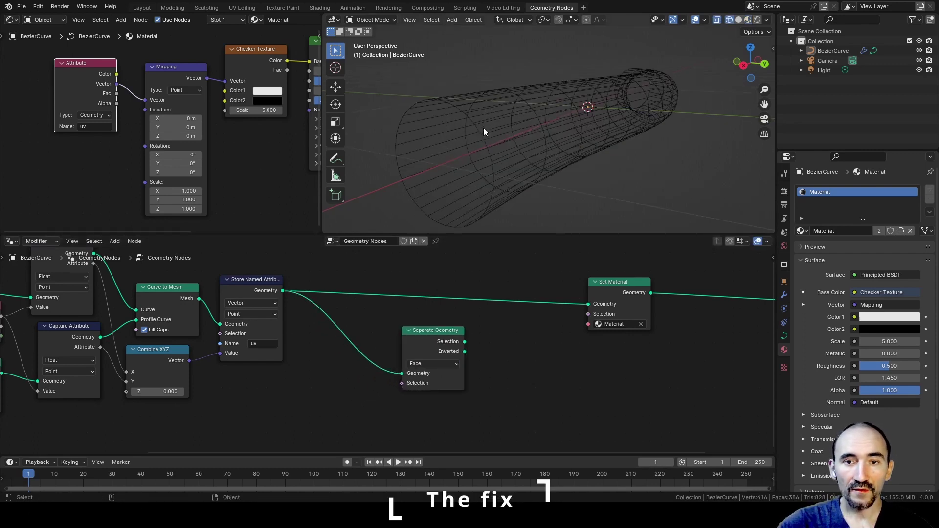
pyautogui.moveTo(483, 128); pyautogui.dragTo(421, 154, button='middle')
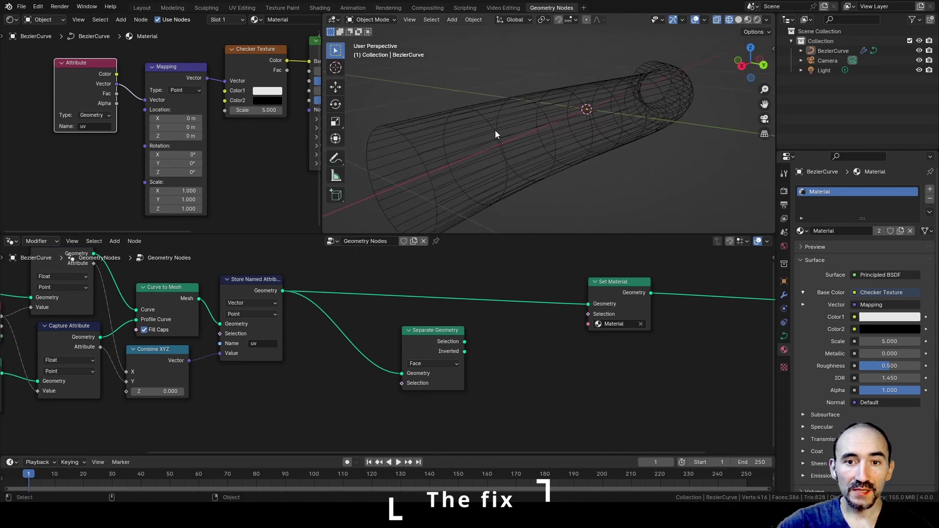
pyautogui.click(410, 145)
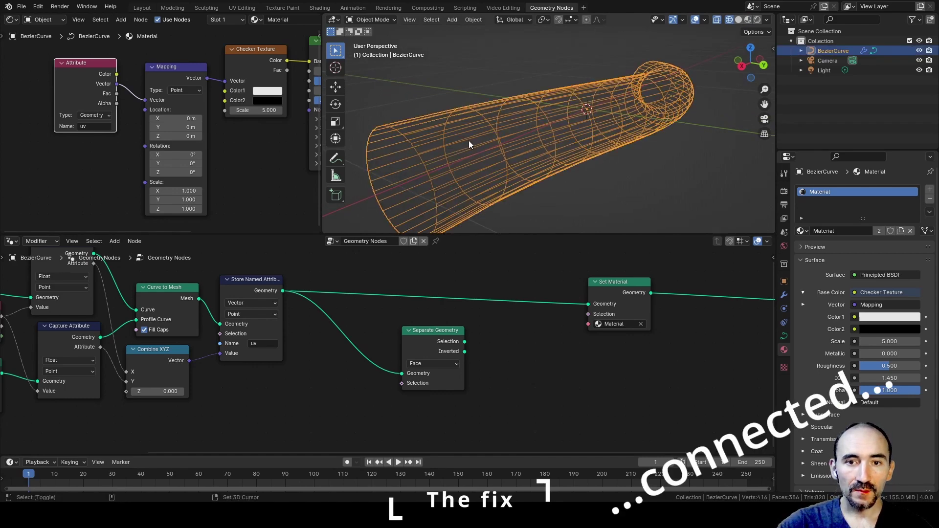
pyautogui.hotkey('shift', 'z')
pyautogui.hotkey('shift', 'z')
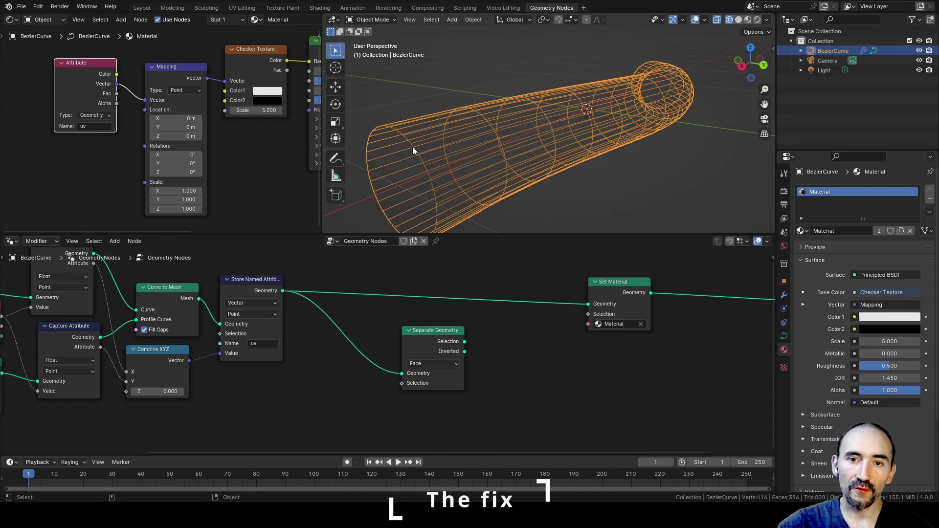
pyautogui.moveTo(493, 126); pyautogui.dragTo(475, 114, button='middle')
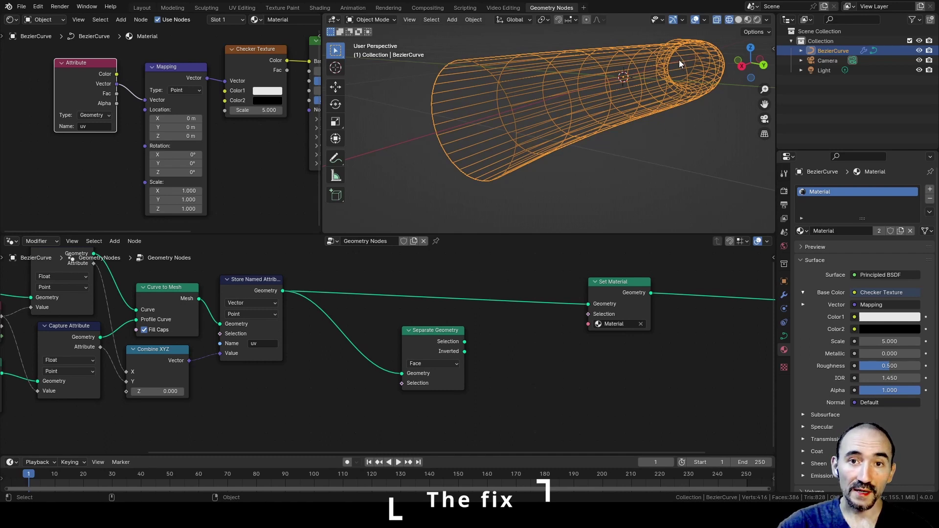
# Step: Add a Face Neighbors node beneath the Store Named Attribute node
pyautogui.press('F3')
pyautogui.write('face nei')
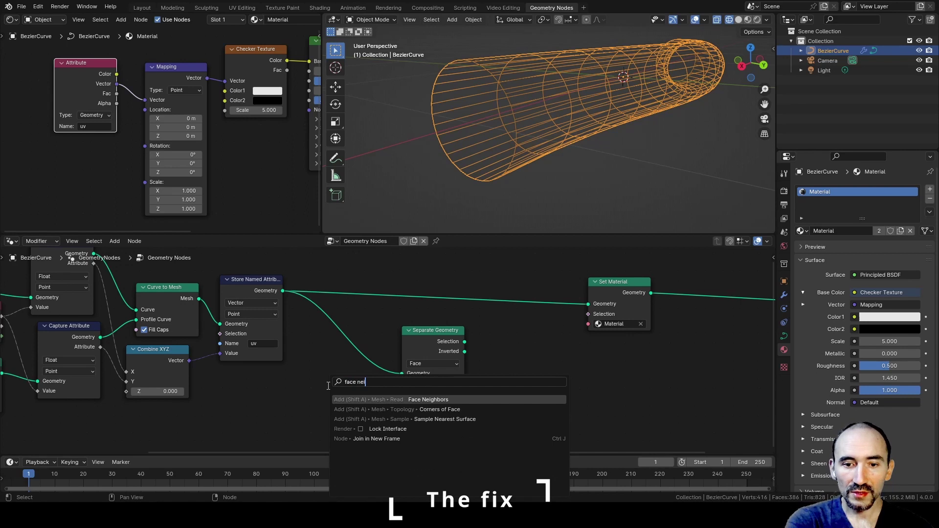
pyautogui.press('Return')
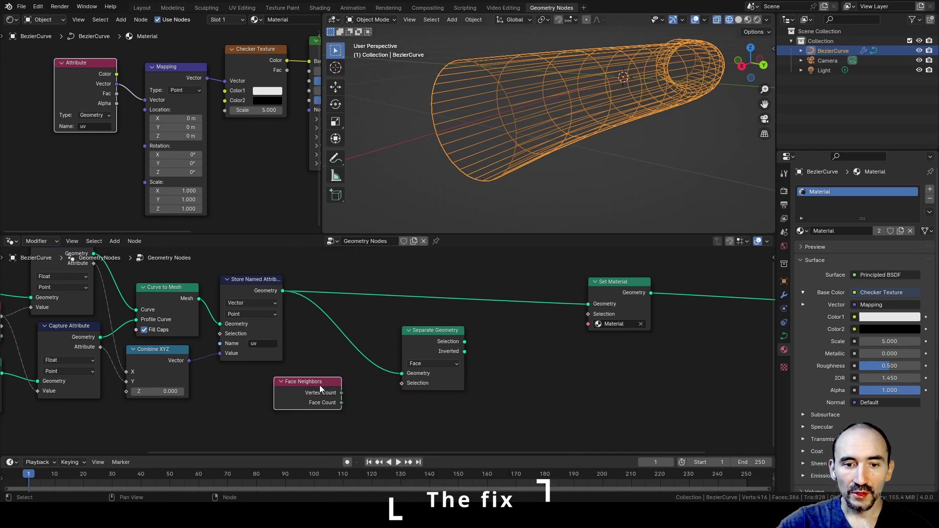
pyautogui.click(258, 396)
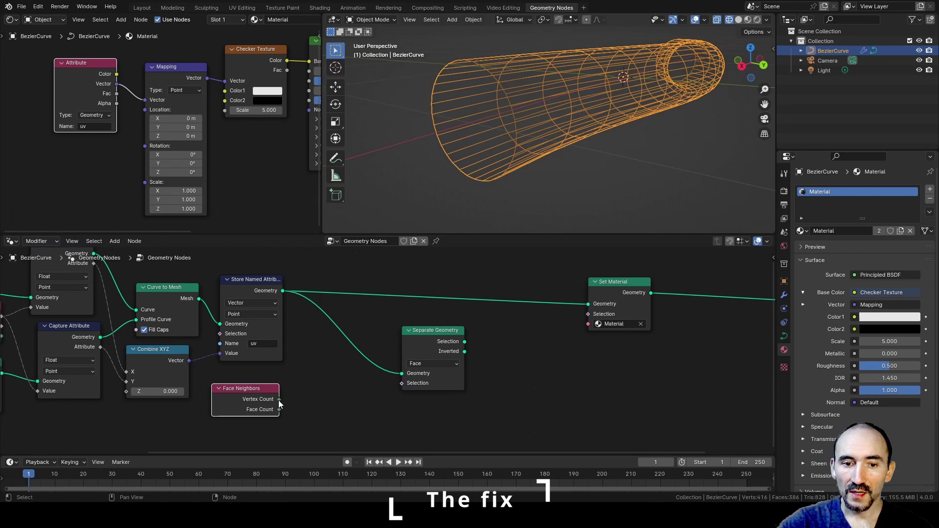
# Step: Compare Face Neighbors' Vertex Count with an integer Greater Than node, B set to 4, and connect its Result to Separate Geometry's Selection
pyautogui.moveTo(279, 400); pyautogui.dragTo(315, 399)
pyautogui.write('great')
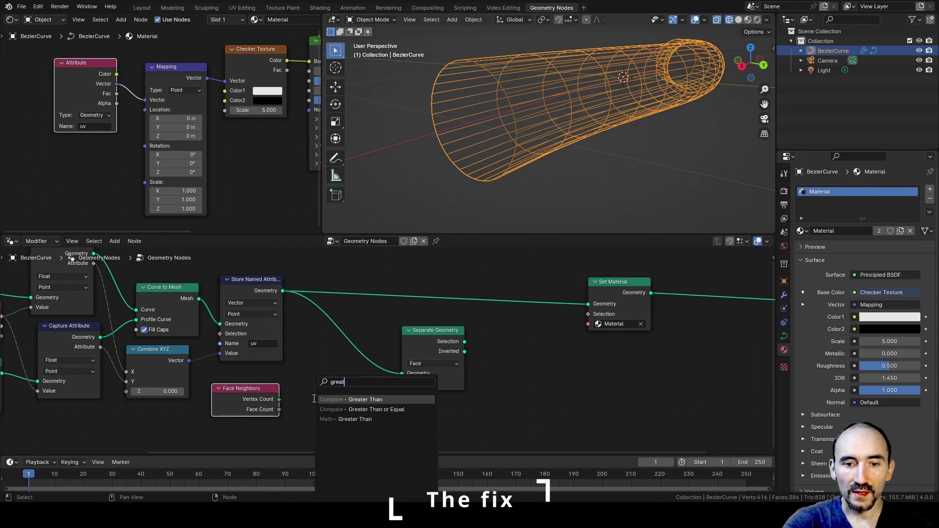
pyautogui.press('Return')
pyautogui.click(309, 429)
pyautogui.write('4')
pyautogui.press('Return')
pyautogui.click(450, 155)
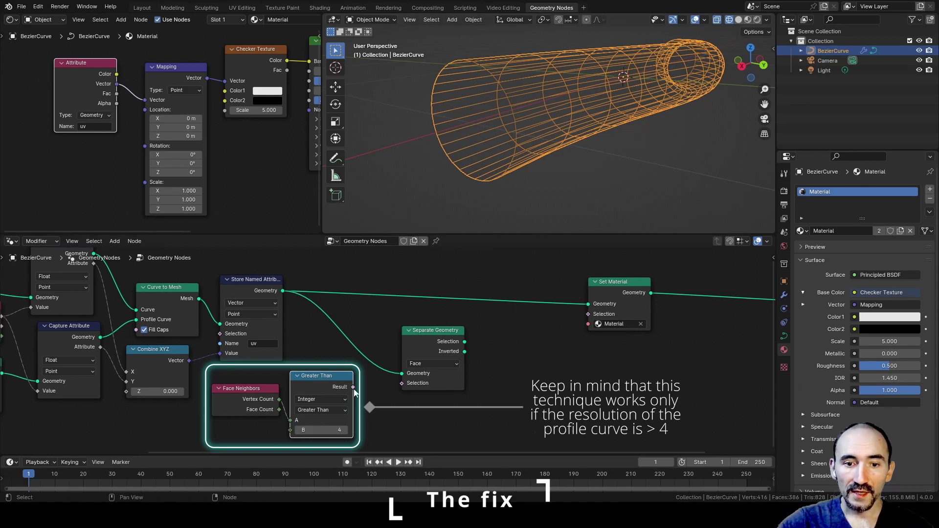
pyautogui.moveTo(424, 333); pyautogui.dragTo(384, 336)
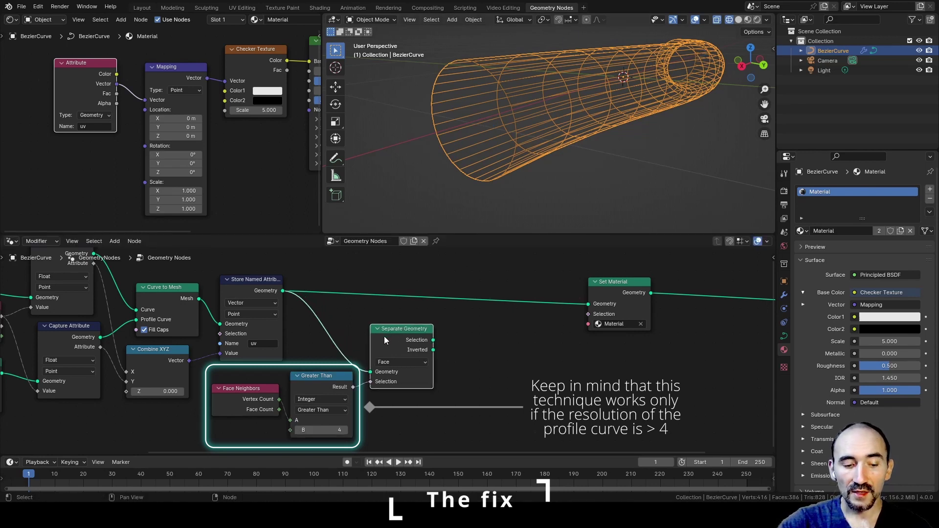
# Step: Preview Separate Geometry's Selection output through a Viewer node in Material Preview shading and move the Viewer clear of the other nodes
pyautogui.keyDown('ctrl'); pyautogui.keyDown('shift'); pyautogui.click(399, 329); pyautogui.keyUp('shift'); pyautogui.keyUp('ctrl')
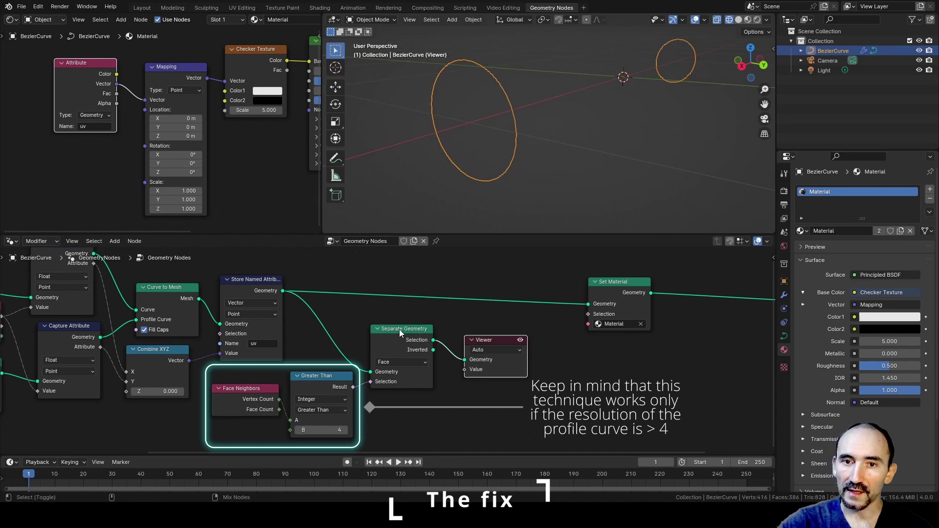
pyautogui.moveTo(551, 180)
pyautogui.mouseDown(button='middle')
pyautogui.moveTo(624, 125)
pyautogui.moveTo(591, 128)
pyautogui.mouseUp(button='middle')
pyautogui.hotkey('shift', 'z')
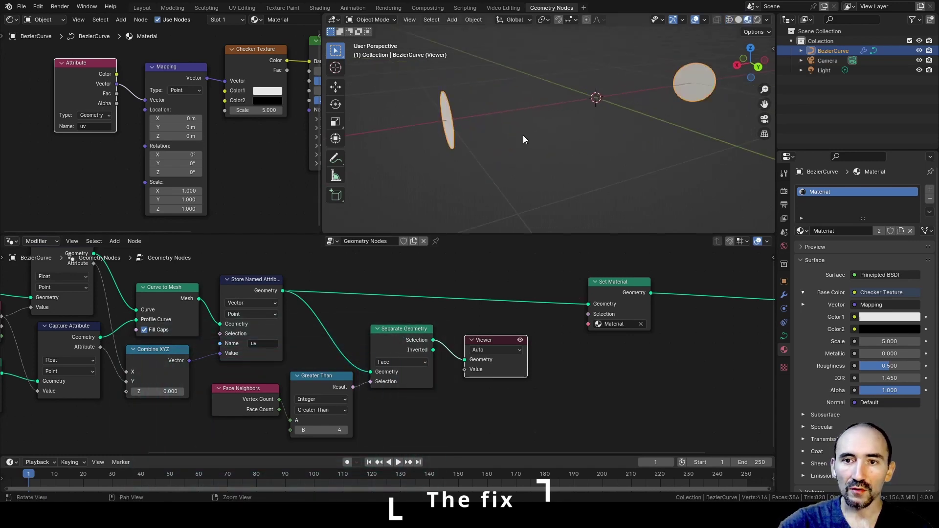
pyautogui.moveTo(524, 135)
pyautogui.mouseDown(button='middle')
pyautogui.moveTo(580, 132)
pyautogui.moveTo(559, 133)
pyautogui.mouseUp(button='middle')
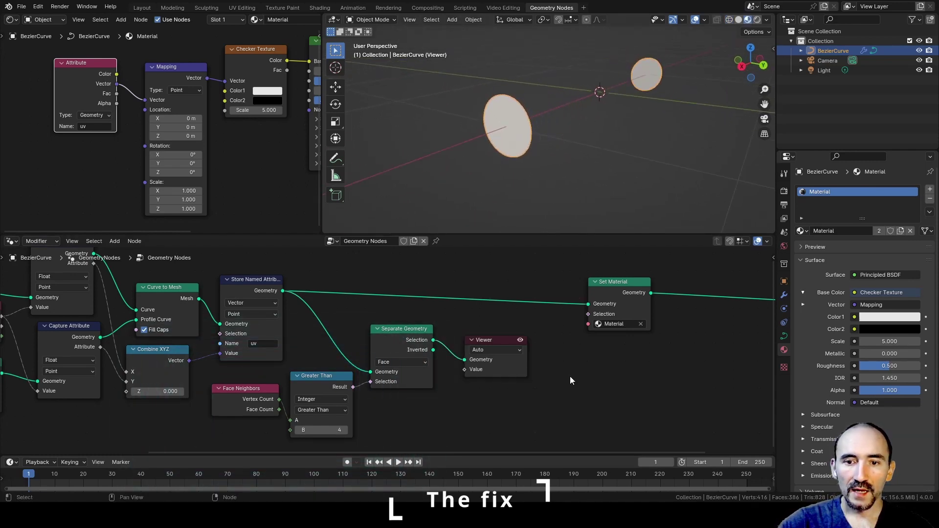
pyautogui.moveTo(571, 377); pyautogui.dragTo(382, 383, button='middle')
pyautogui.moveTo(321, 349); pyautogui.dragTo(537, 375)
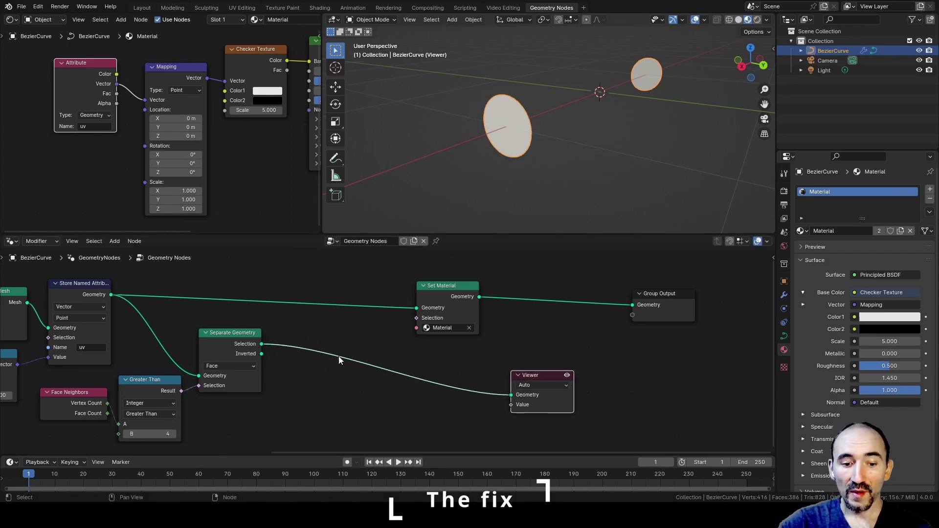
# Step: Duplicate the uv Store Named Attribute node between Separate Geometry's Selection and Set Material, and feed its Value from a new UV Unwrap node
pyautogui.click(80, 291)
pyautogui.hotkey('shift', 'd')
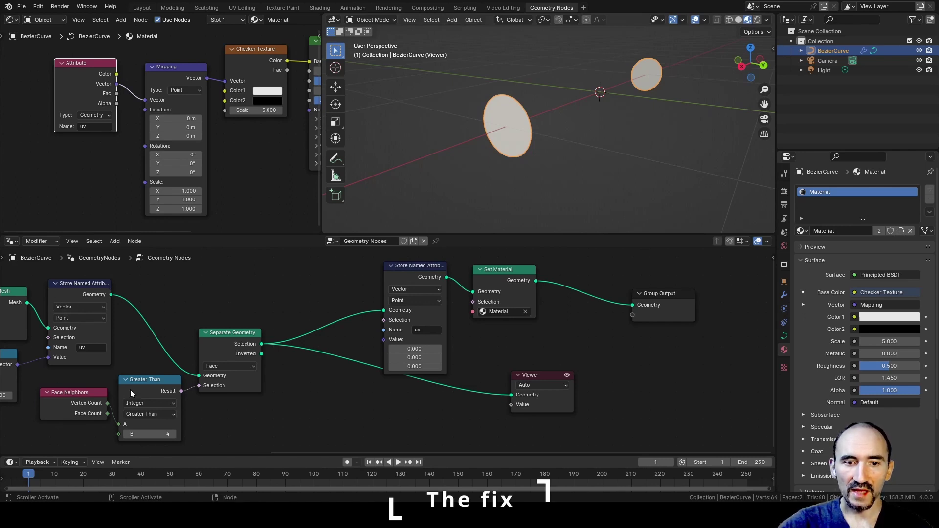
pyautogui.press('F3')
pyautogui.write('uv')
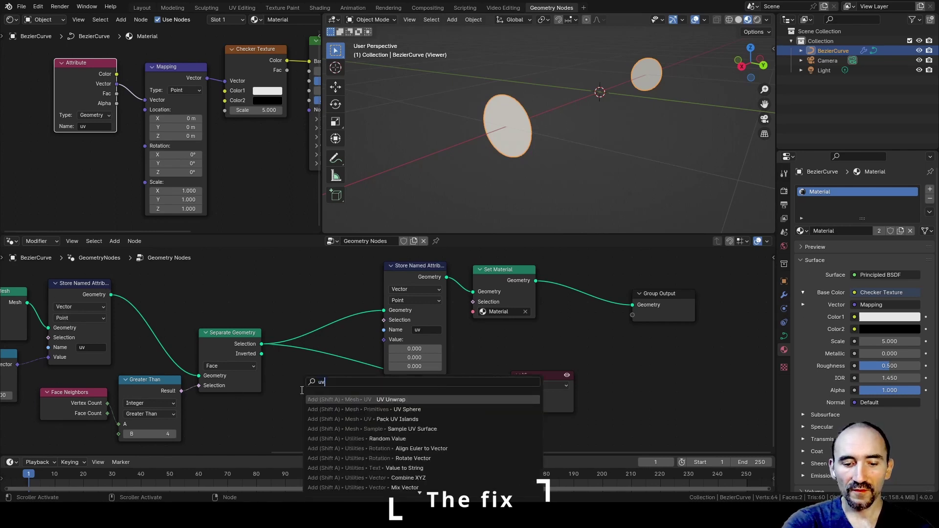
pyautogui.press('Return')
pyautogui.click(274, 370)
pyautogui.moveTo(318, 388); pyautogui.dragTo(327, 339, button='middle')
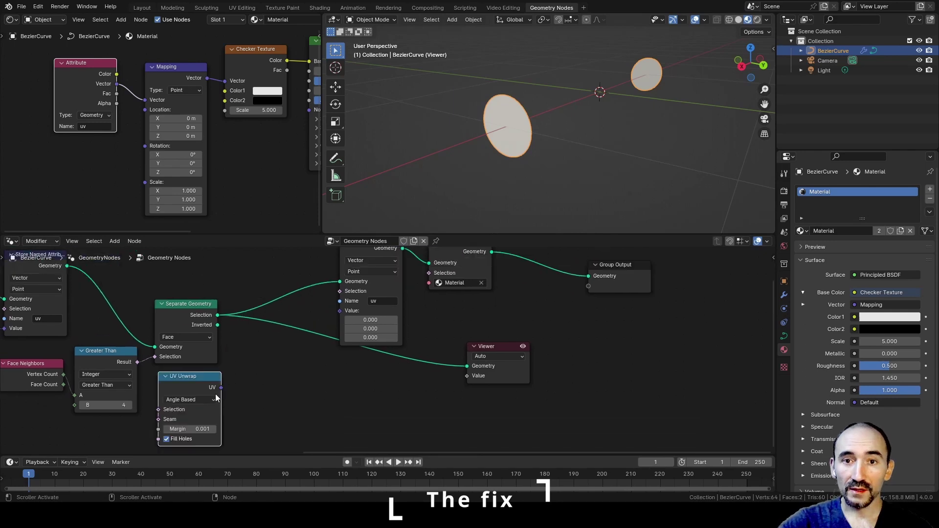
pyautogui.moveTo(221, 388); pyautogui.dragTo(340, 312)
pyautogui.moveTo(335, 317); pyautogui.dragTo(295, 380, button='middle')
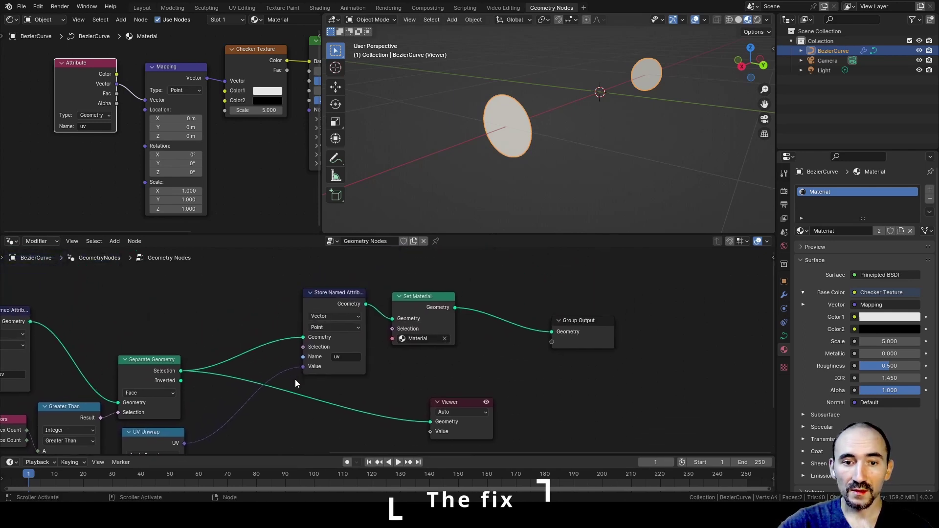
# Step: Delete the Viewer node and inspect the checker texture on both cap faces
pyautogui.click(459, 403)
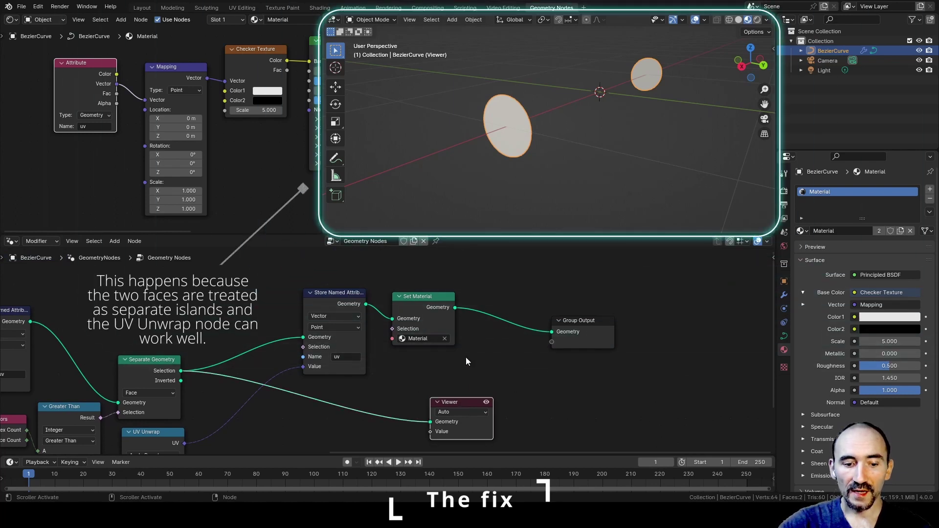
pyautogui.press('x')
pyautogui.moveTo(624, 116); pyautogui.dragTo(450, 104, button='middle')
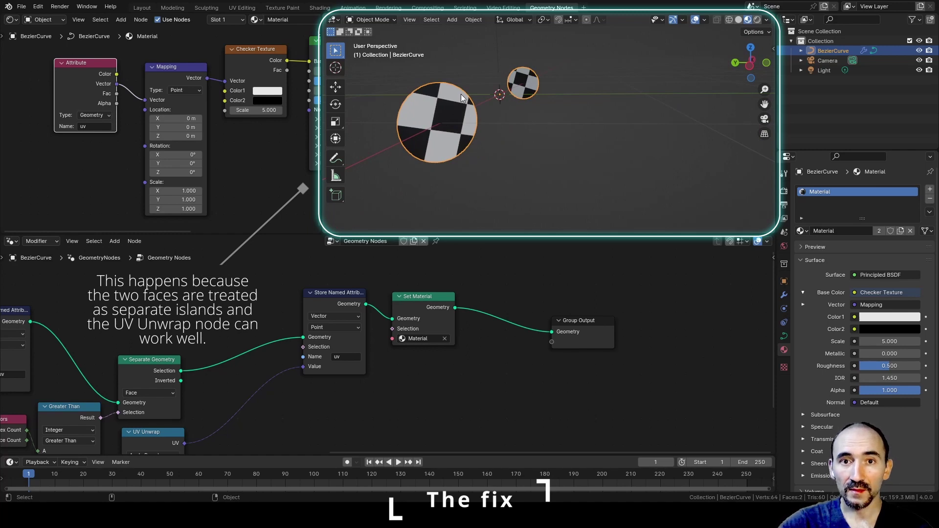
pyautogui.moveTo(441, 101); pyautogui.dragTo(563, 147, button='middle')
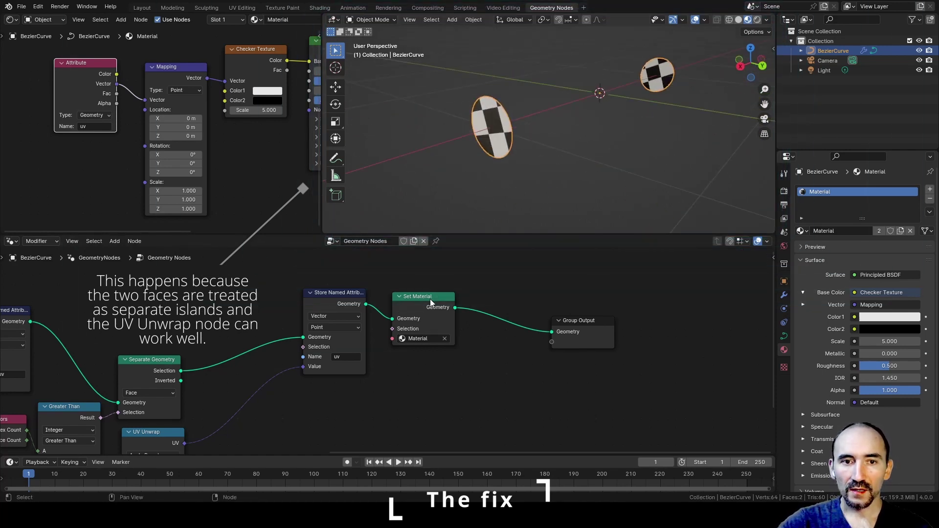
# Step: Place UV Unwrap beside the second Store Named Attribute and join that node's geometry with Separate Geometry's Inverted output through Join Geometry
pyautogui.moveTo(357, 391); pyautogui.dragTo(367, 346, button='middle')
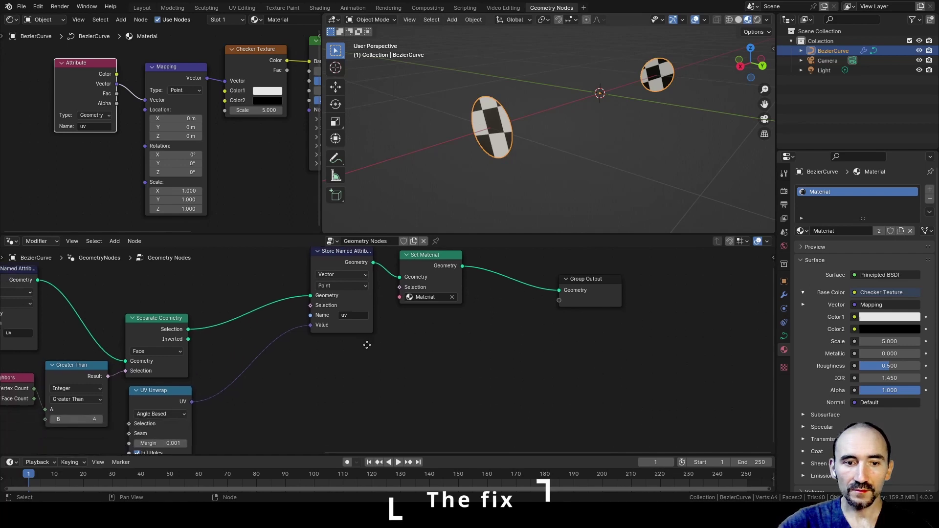
pyautogui.moveTo(162, 389); pyautogui.dragTo(263, 329)
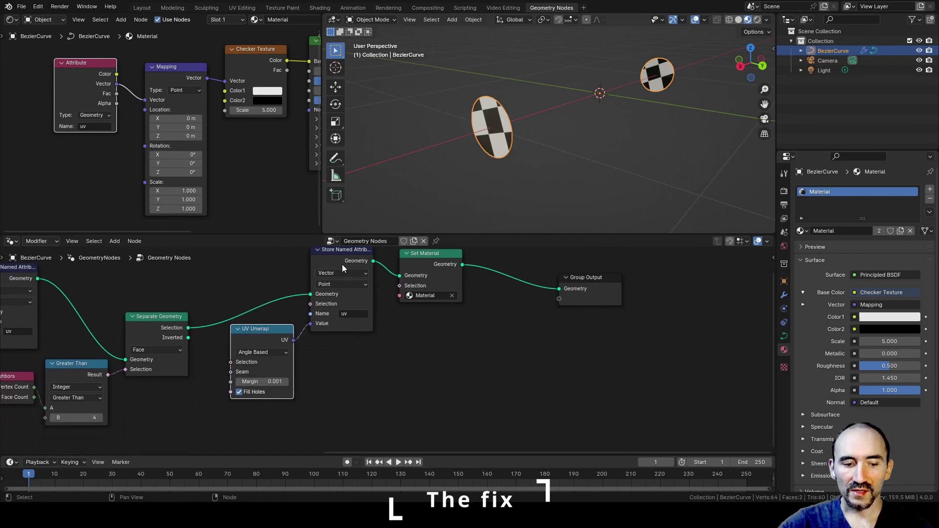
pyautogui.keyDown('ctrl'); pyautogui.keyDown('shift'); pyautogui.moveTo(345, 261); pyautogui.dragTo(166, 332, button='right'); pyautogui.keyUp('shift'); pyautogui.keyUp('ctrl')
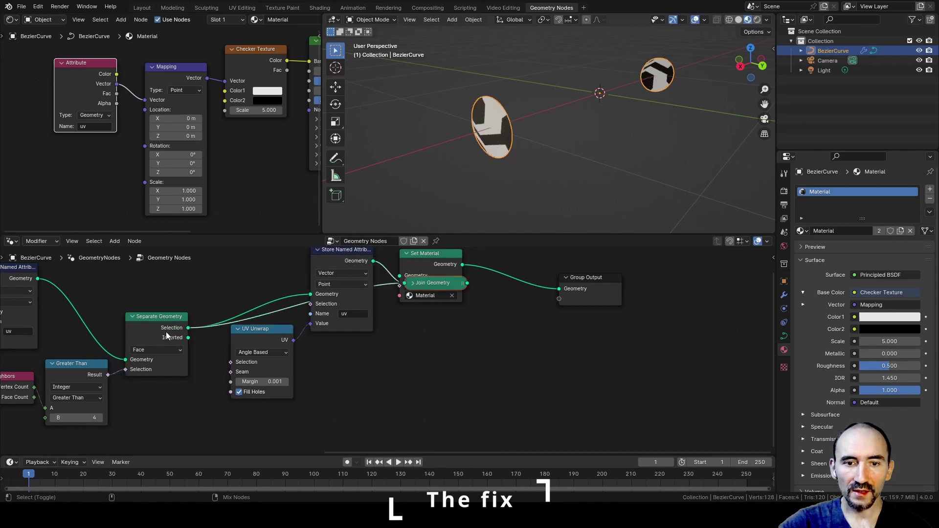
pyautogui.keyDown('ctrl'); pyautogui.moveTo(222, 327); pyautogui.dragTo(219, 341, button='right'); pyautogui.keyUp('ctrl')
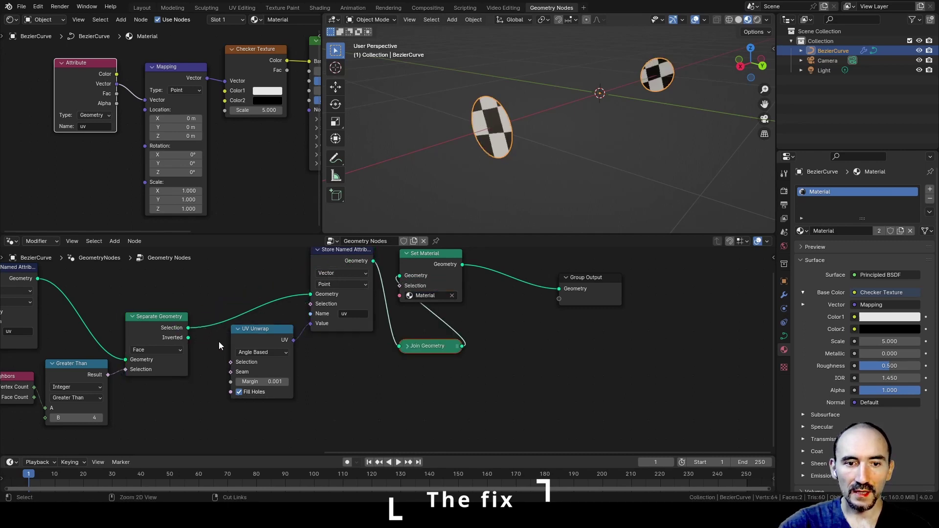
pyautogui.moveTo(188, 337); pyautogui.dragTo(399, 349)
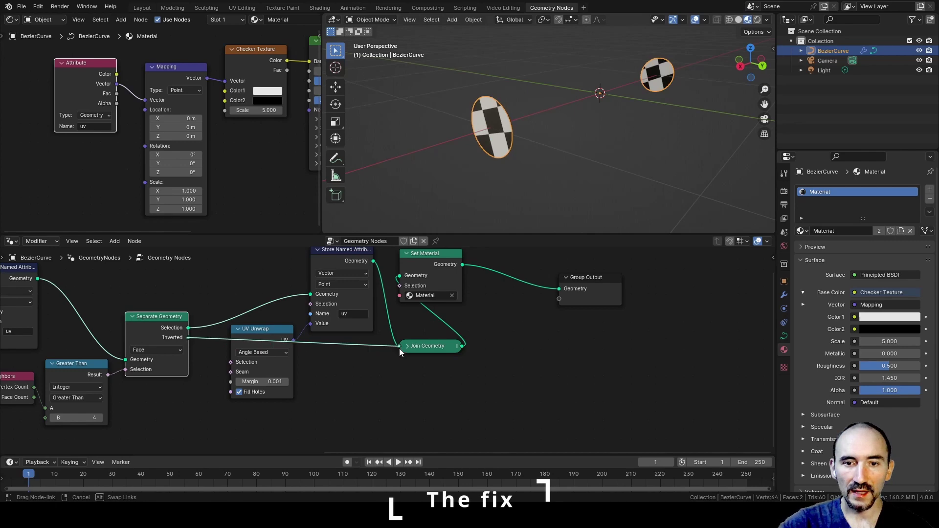
# Step: Frame the Face Neighbors, Greater Than and Separate Geometry nodes together and label the frame "Selection of Caps"
pyautogui.press('Home')
pyautogui.moveTo(374, 401); pyautogui.dragTo(176, 352)
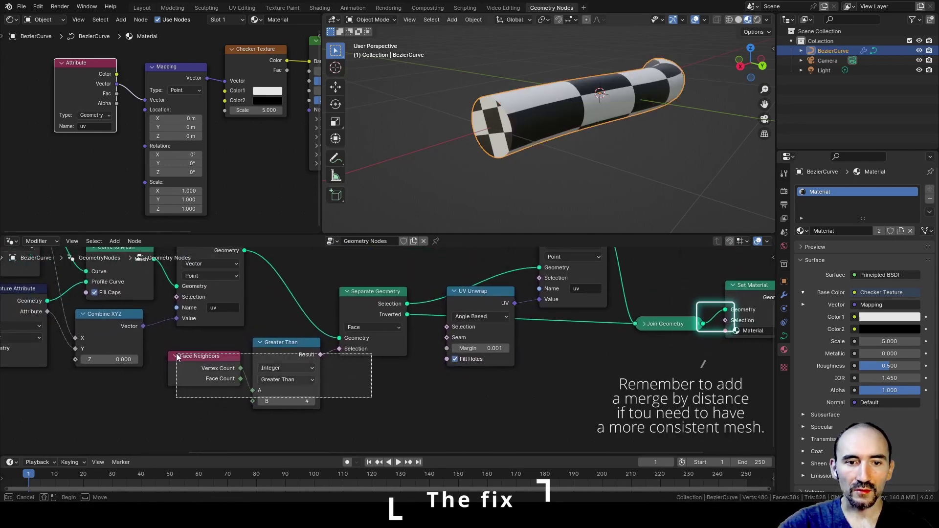
pyautogui.hotkey('ctrl', 'j')
pyautogui.press('F2')
pyautogui.write('Selection of Caps')
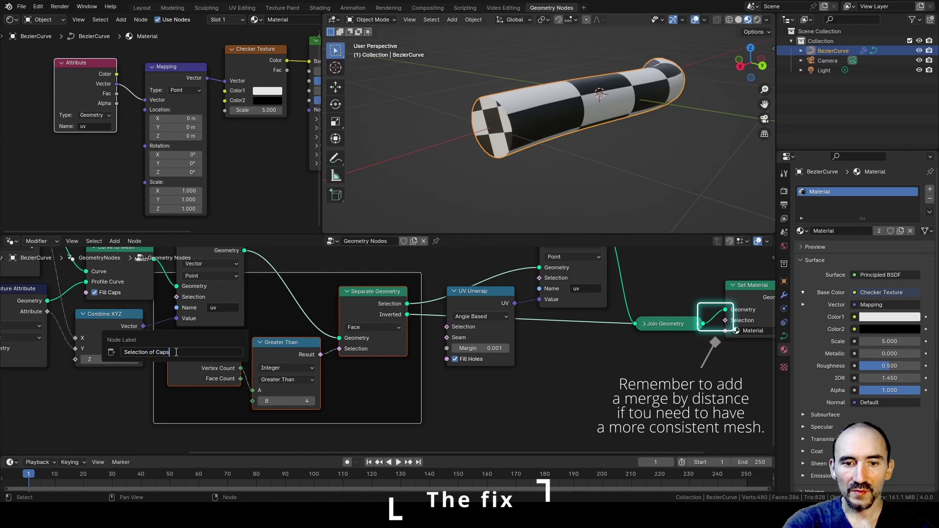
pyautogui.press('Return')
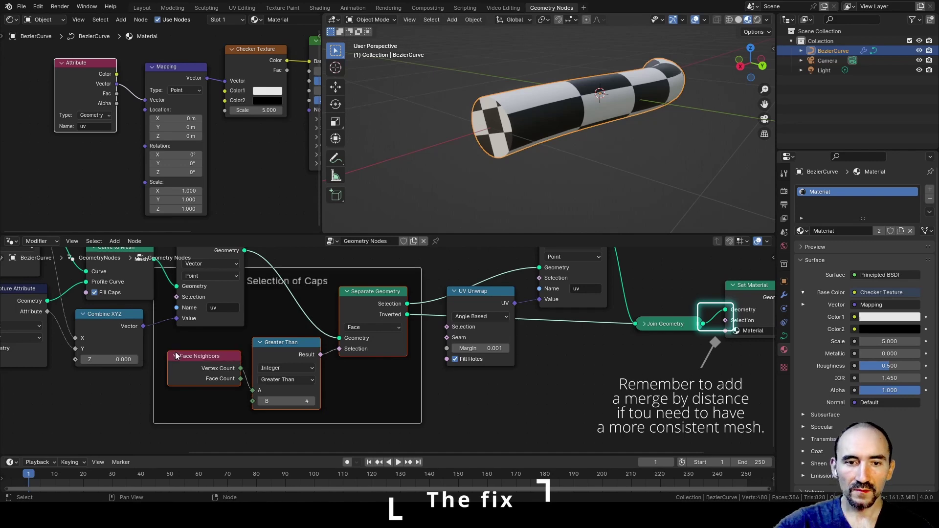
# Step: Lower the Selection of Caps frame and, with node snapping enabled, route Separate Geometry's Selection link through a reroute above UV Unwrap
pyautogui.moveTo(305, 281); pyautogui.dragTo(313, 346)
pyautogui.click(730, 241)
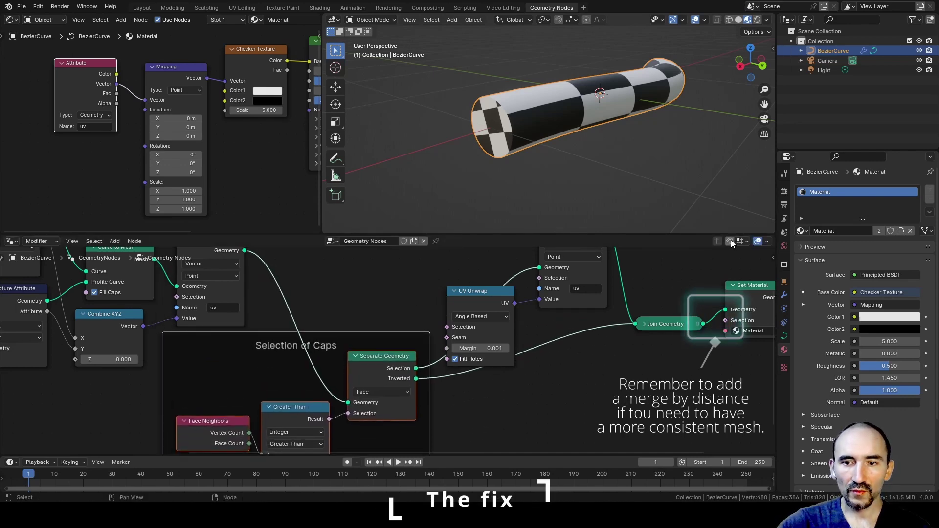
pyautogui.scroll(-5, 560, 313)
pyautogui.moveTo(455, 342); pyautogui.dragTo(277, 372, button='middle')
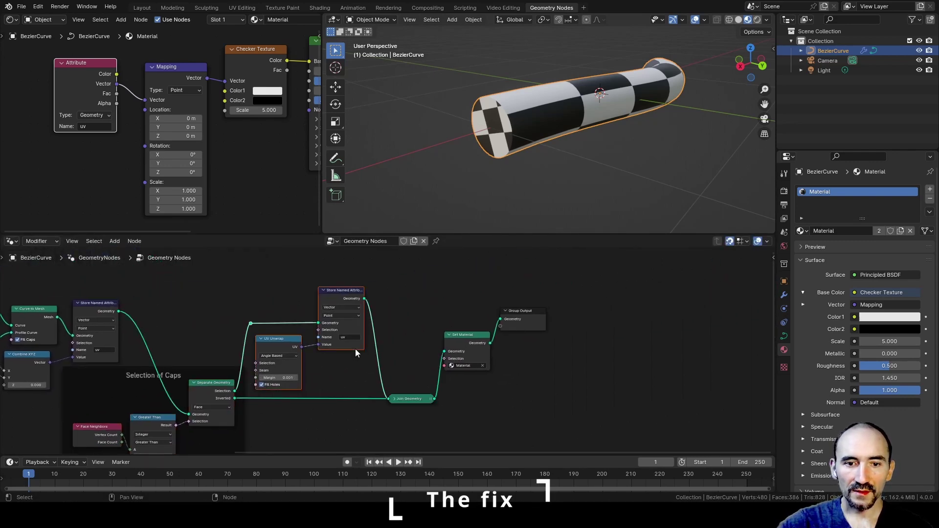
# Step: Frame the UV Unwrap and second Store Named Attribute nodes and label the frame "Replace UV for only the Caps"
pyautogui.scroll(2, 356, 348)
pyautogui.hotkey('ctrl', 'j')
pyautogui.press('F2')
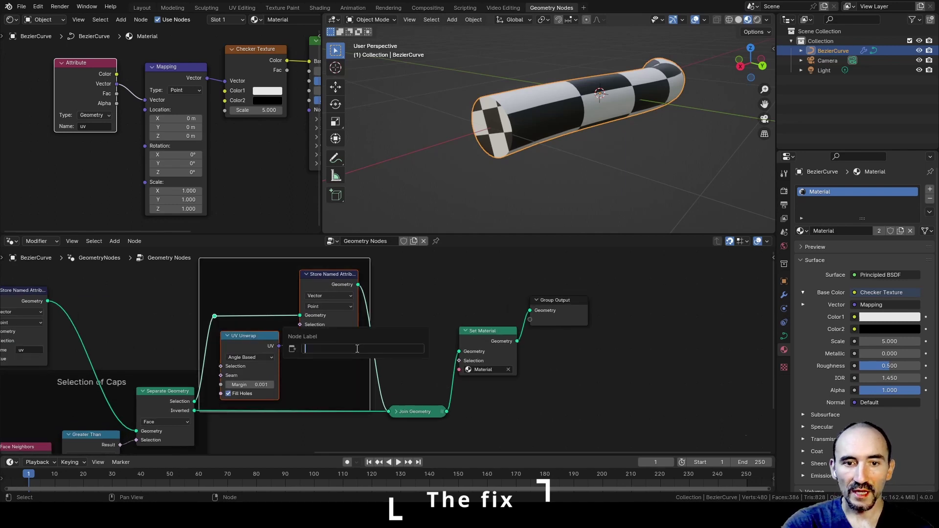
pyautogui.write('Replace UV')
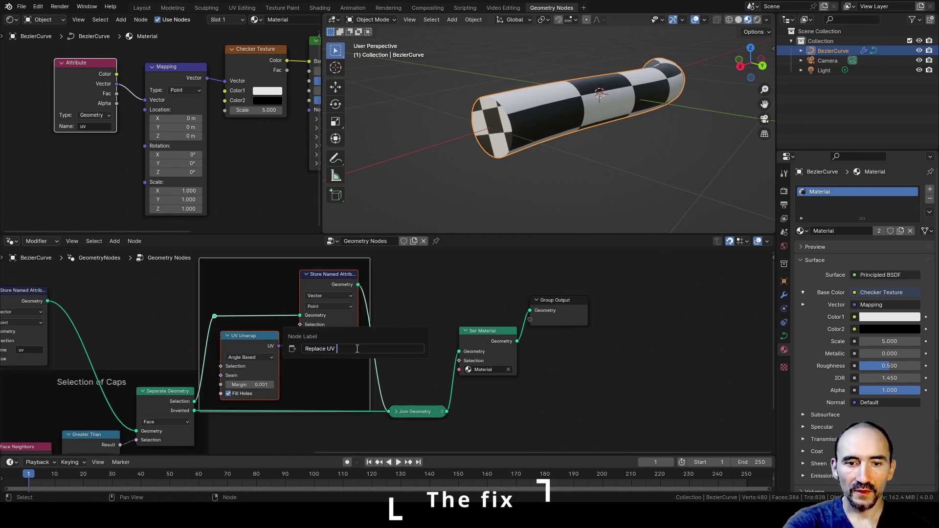
pyautogui.write(' for only the Caps')
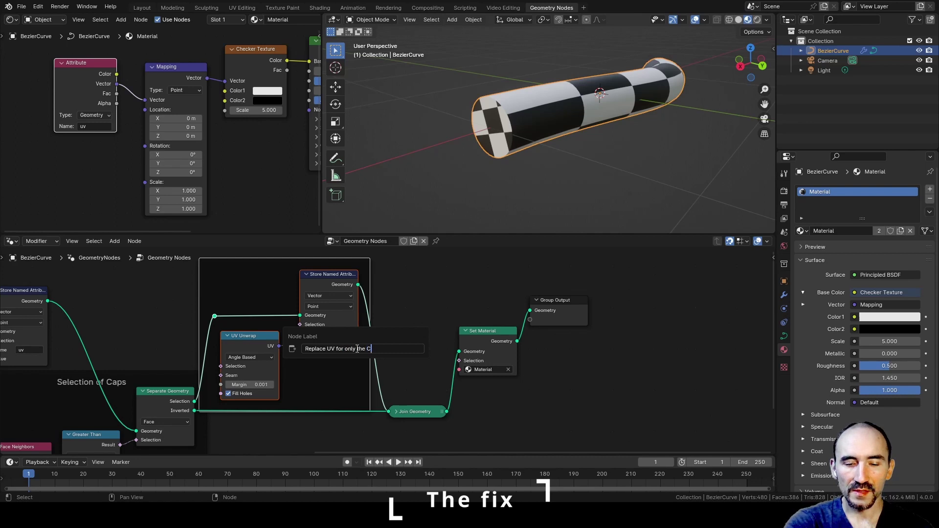
pyautogui.press('Return')
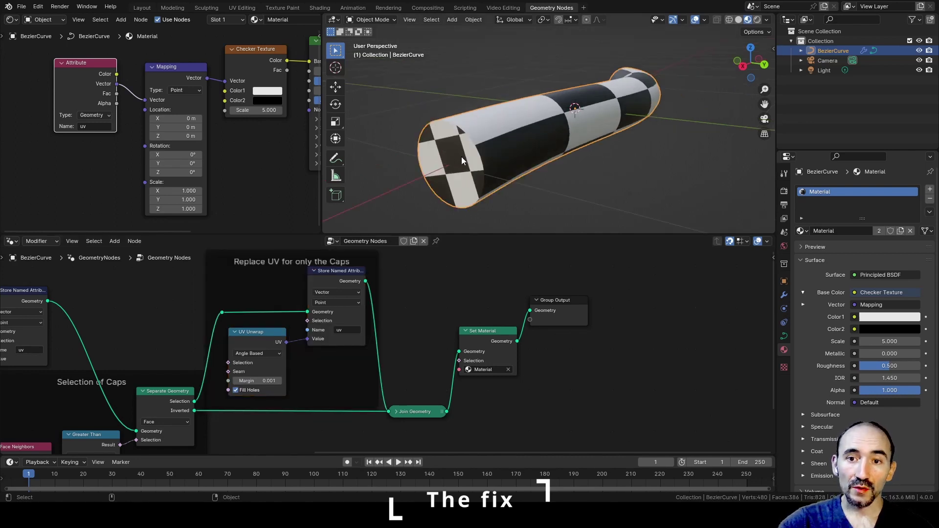
# Step: Shift the second Store Named Attribute and the nodes after it sideways to make room beside UV Unwrap inside the frame
pyautogui.moveTo(561, 429); pyautogui.dragTo(325, 281)
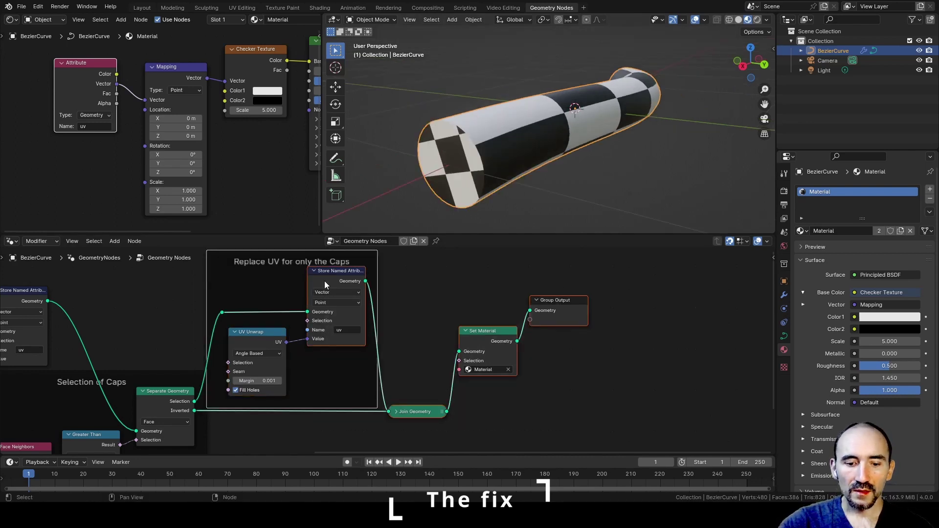
pyautogui.press('g')
pyautogui.press('x')
pyautogui.click(441, 292)
pyautogui.click(337, 312)
pyautogui.click(352, 333)
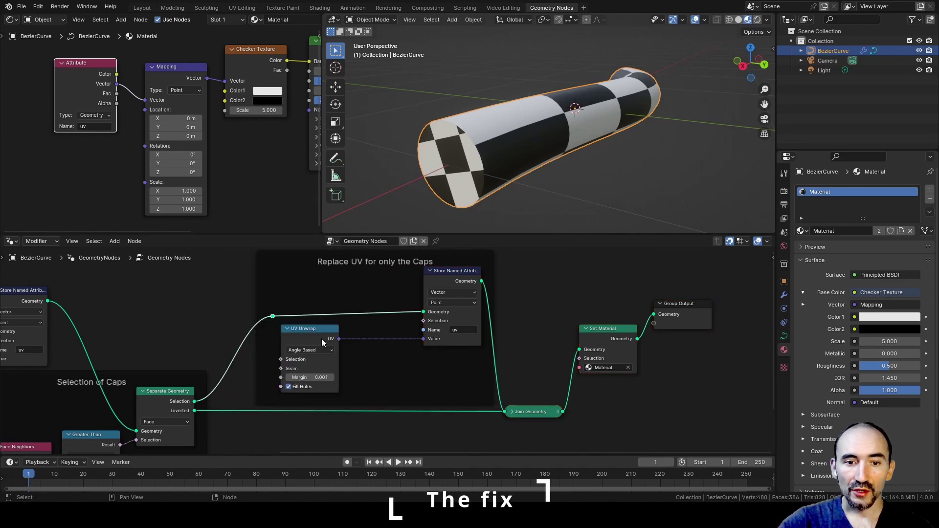
# Step: Insert a vector Add node between UV Unwrap's UV output and the second Store Named Attribute's Value
pyautogui.hotkey('shift', 'a')
pyautogui.write('add')
pyautogui.press('Return')
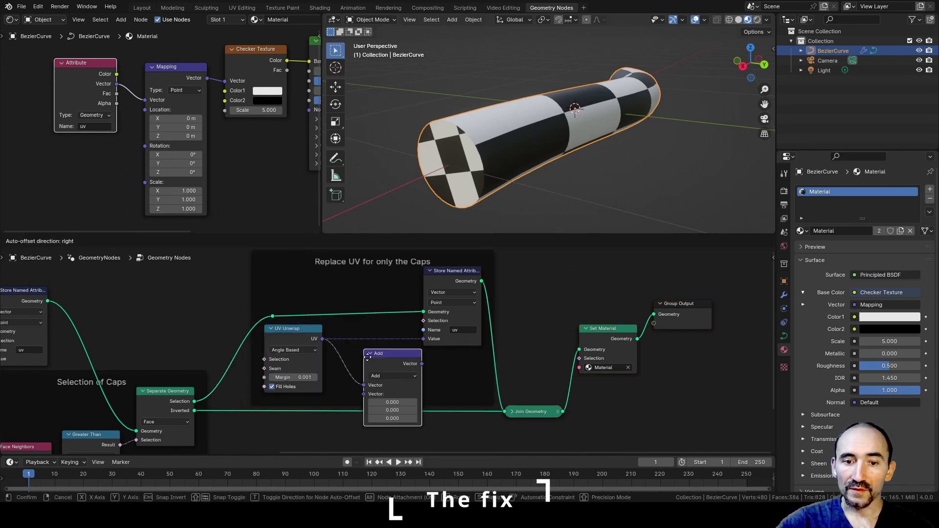
pyautogui.click(339, 333)
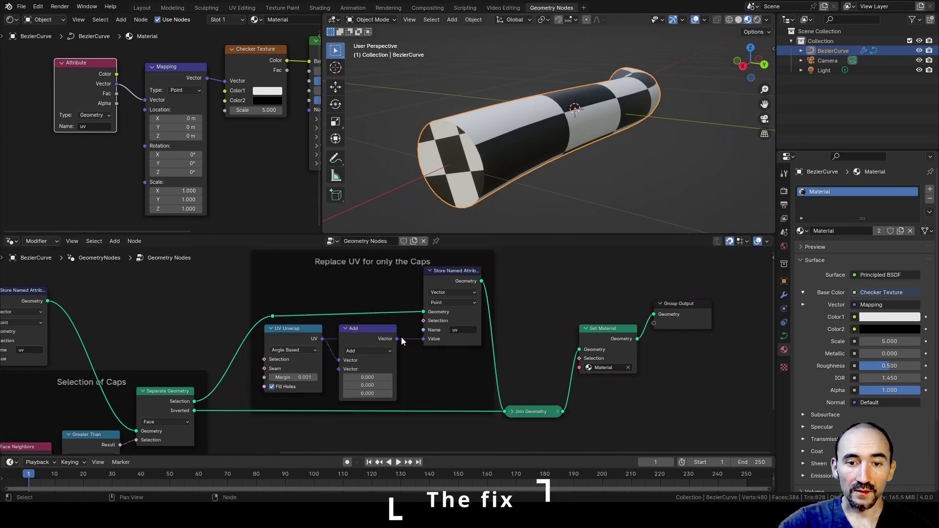
# Step: Offset the cap UVs by setting the Add node's vector to X -0.050 and Y 0.400
pyautogui.moveTo(368, 378)
pyautogui.keyDown('shift'); pyautogui.mouseDown()
pyautogui.moveTo(377, 377)
pyautogui.moveTo(367, 375)
pyautogui.moveTo(369, 385)
pyautogui.mouseUp(); pyautogui.keyUp('shift')
pyautogui.moveTo(587, 128); pyautogui.dragTo(447, 155, button='middle')
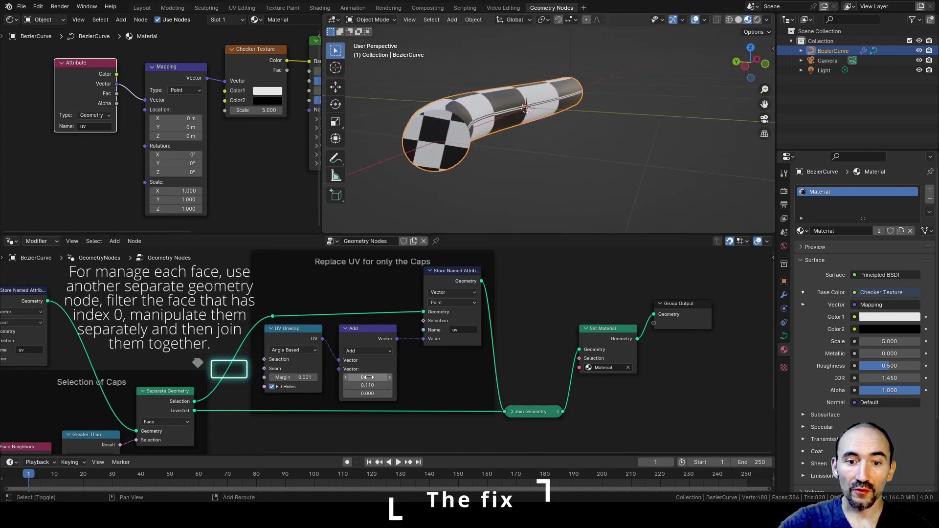
pyautogui.moveTo(368, 377); pyautogui.dragTo(381, 386)
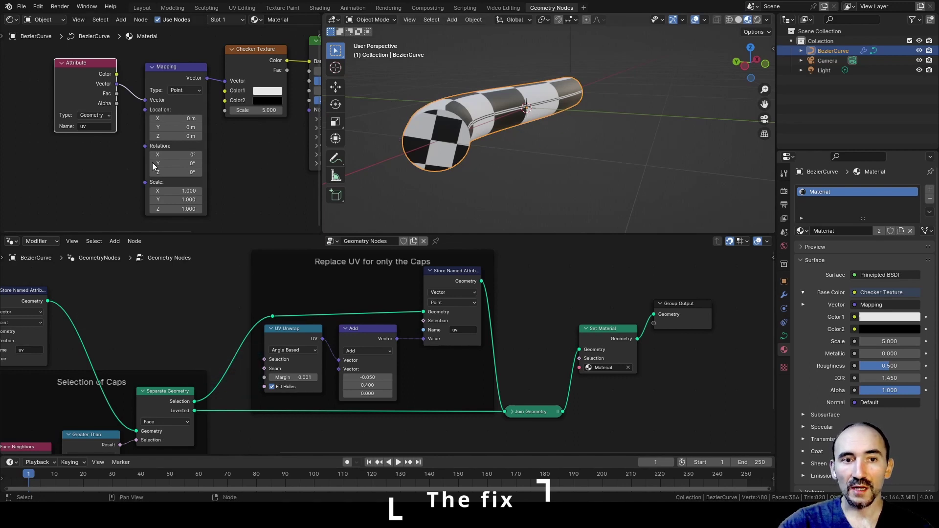
# Step: Set the material's Mapping location to X -0.16 m and Y -0.05 m, and save the file
pyautogui.moveTo(171, 118)
pyautogui.keyDown('shift'); pyautogui.mouseDown()
pyautogui.moveTo(147, 118)
pyautogui.moveTo(197, 128)
pyautogui.moveTo(168, 128)
pyautogui.mouseUp(); pyautogui.keyUp('shift')
pyautogui.scroll(-1, 537, 289)
pyautogui.hotkey('ctrl', 's')
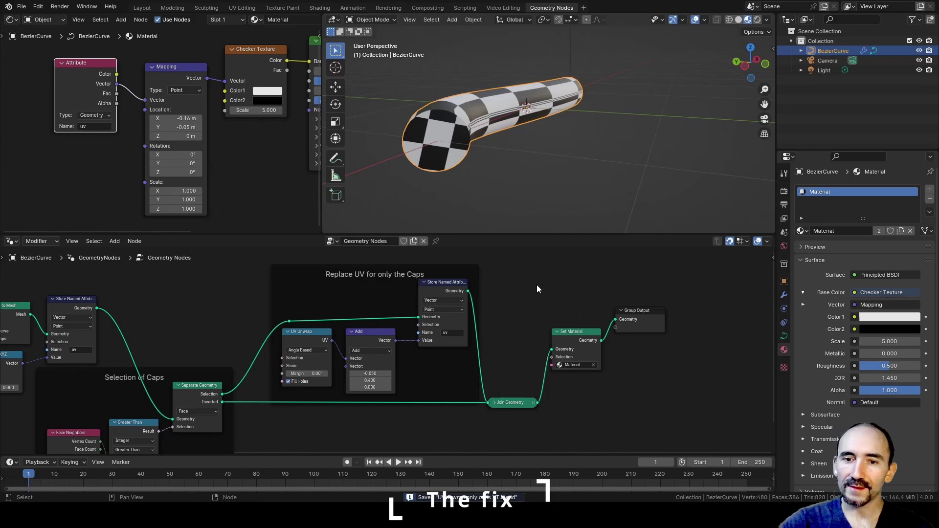